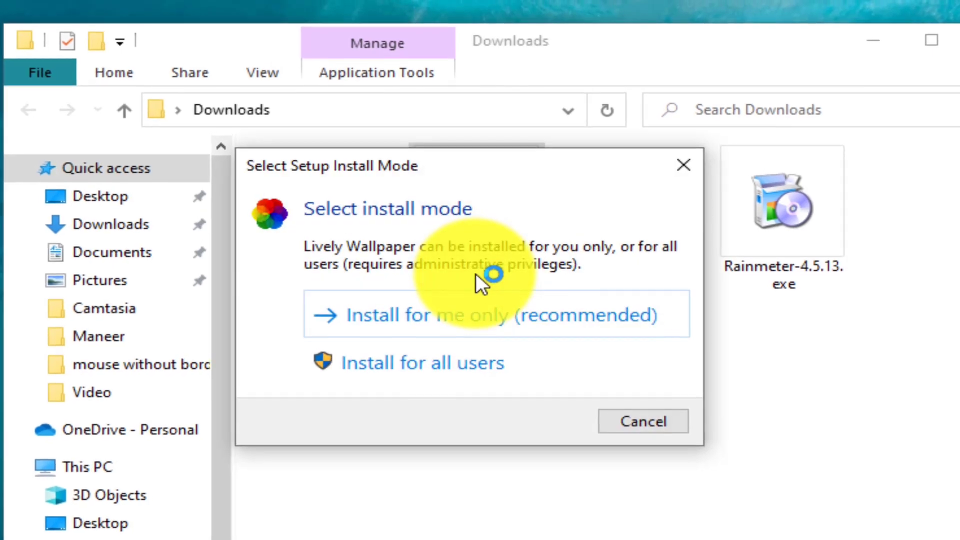
# - Set up the Lively Wallpaper installation for the current user only, in English, and accept the license agreement
pyautogui.click(464, 317)
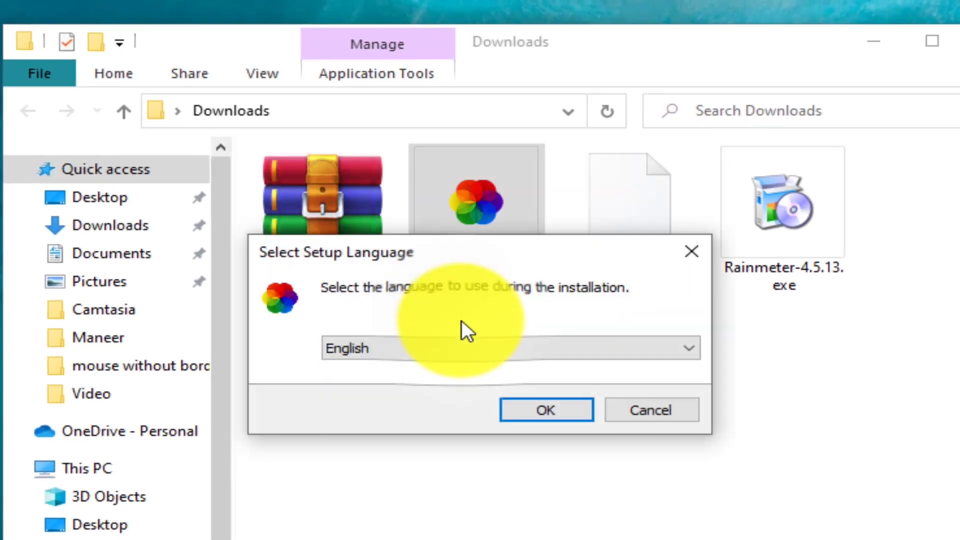
pyautogui.click(540, 407)
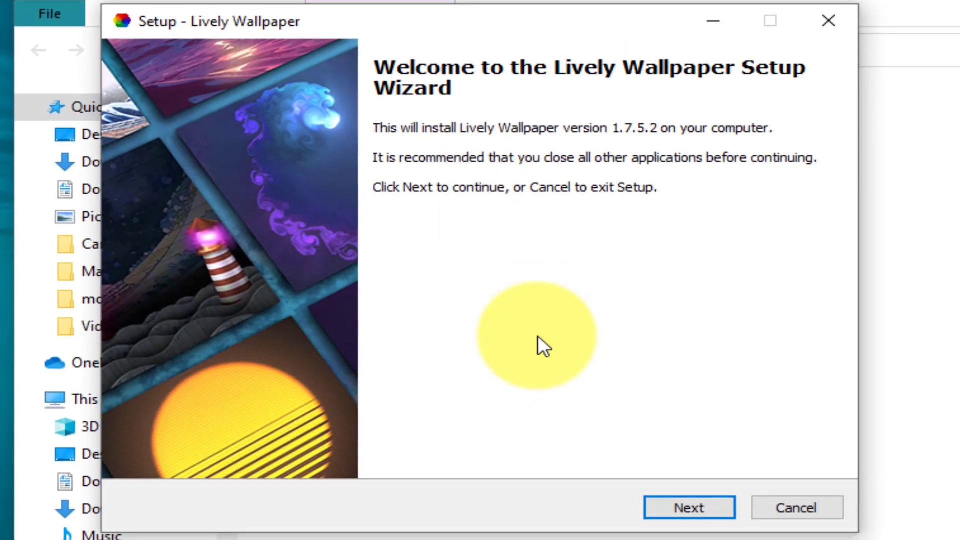
pyautogui.click(689, 508)
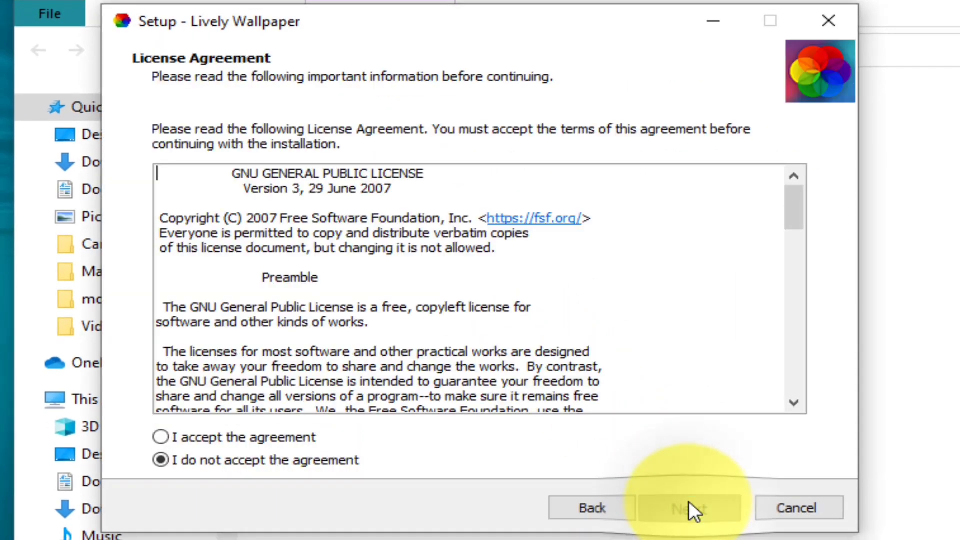
pyautogui.click(268, 434)
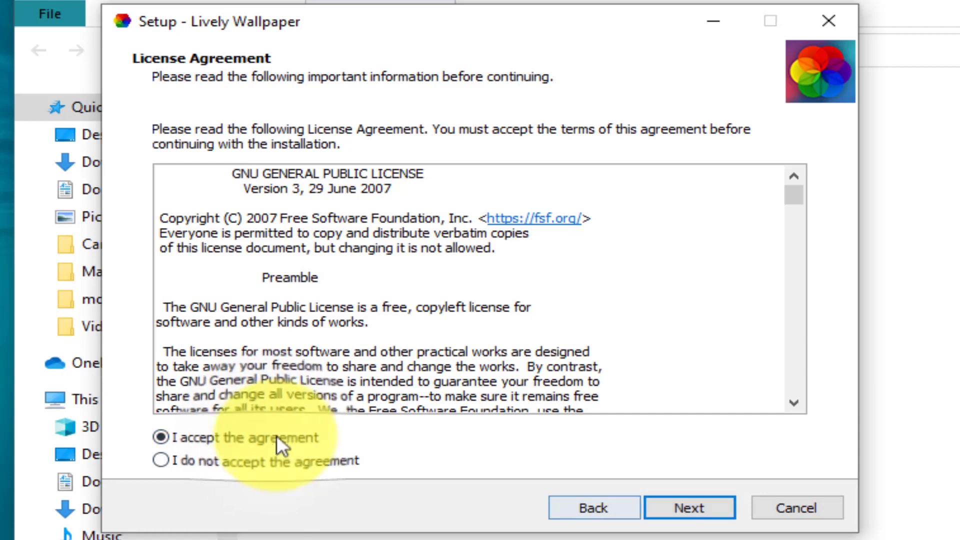
pyautogui.click(707, 515)
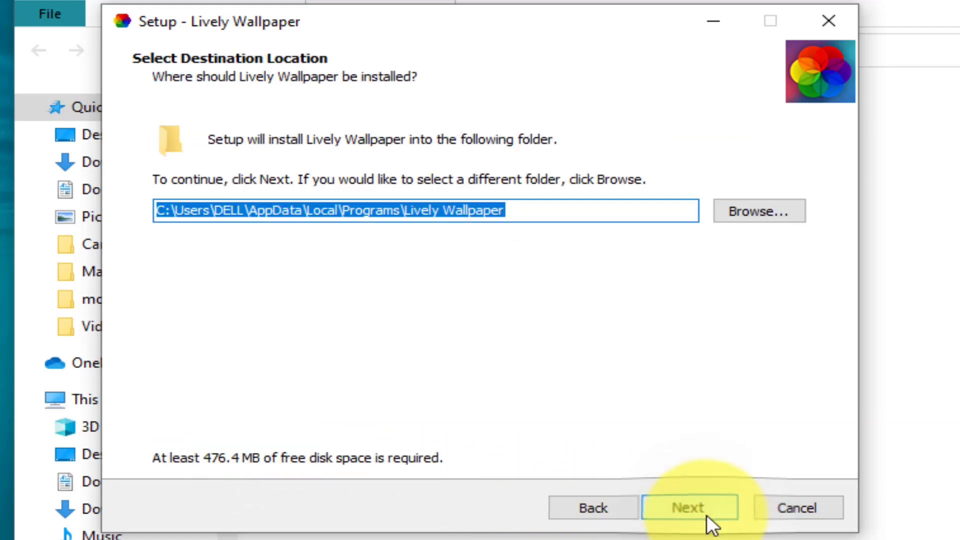
# - Install into the existing default Lively Wallpaper folder with a desktop shortcut and start with Windows, and launch the program on completion
pyautogui.click(706, 514)
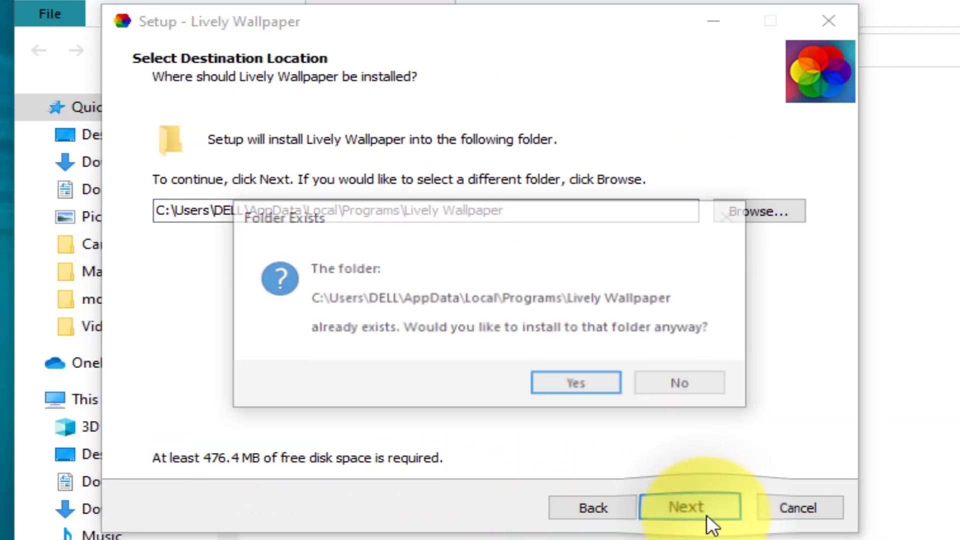
pyautogui.click(607, 383)
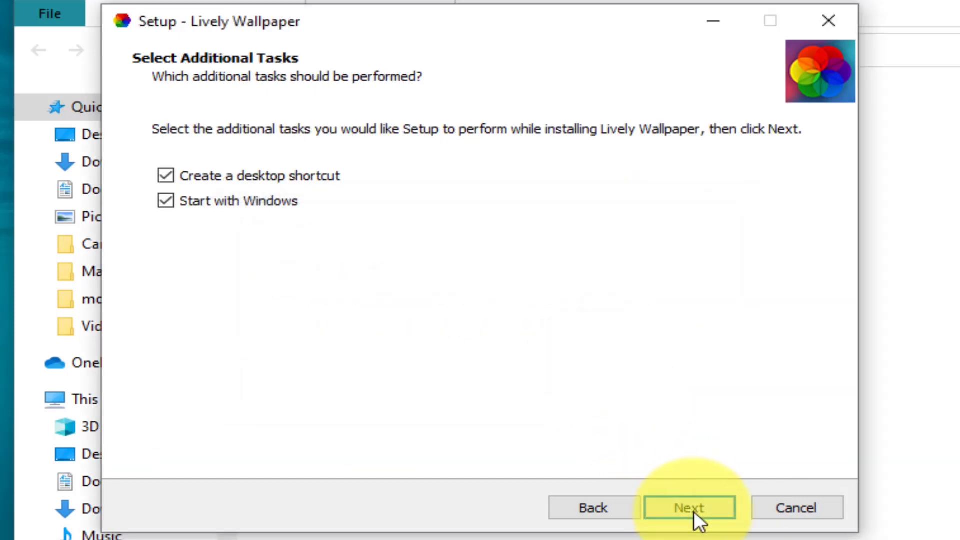
pyautogui.click(674, 501)
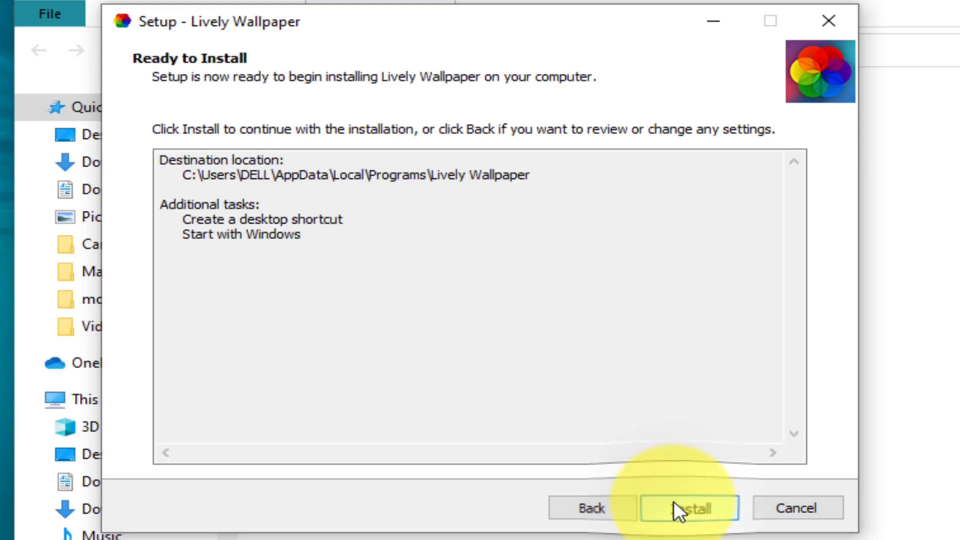
pyautogui.click(674, 501)
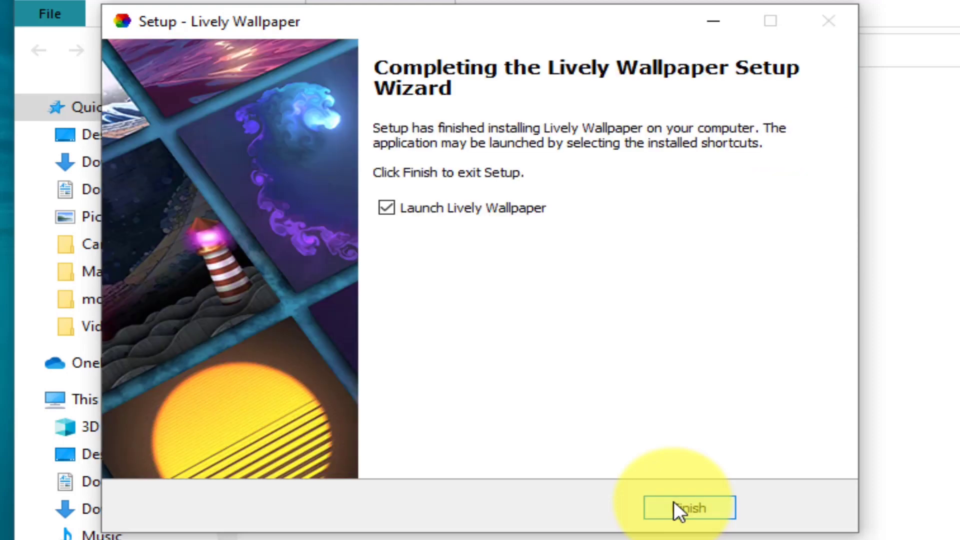
pyautogui.click(674, 501)
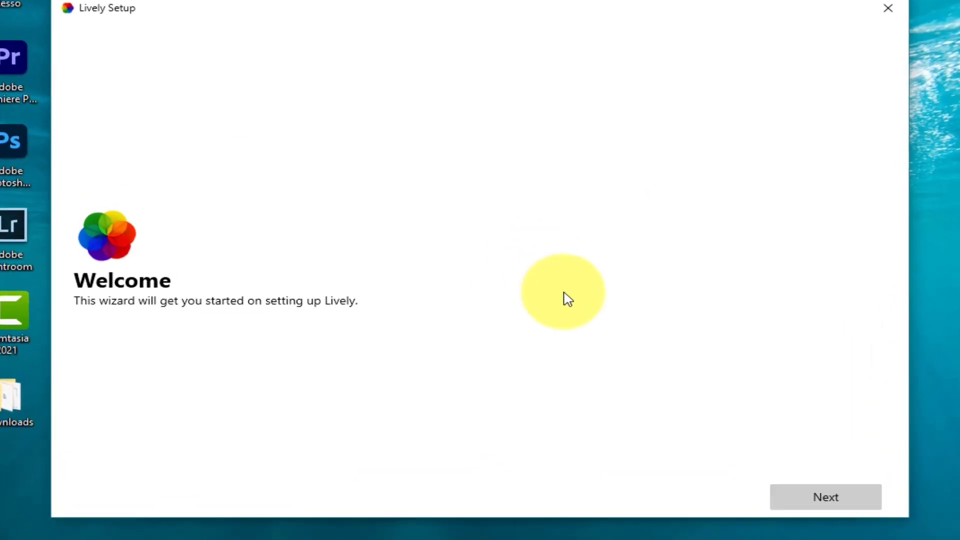
# - Go through the Lively Setup wizard, keeping Start with Windows on and the Normal user interface
pyautogui.click(816, 500)
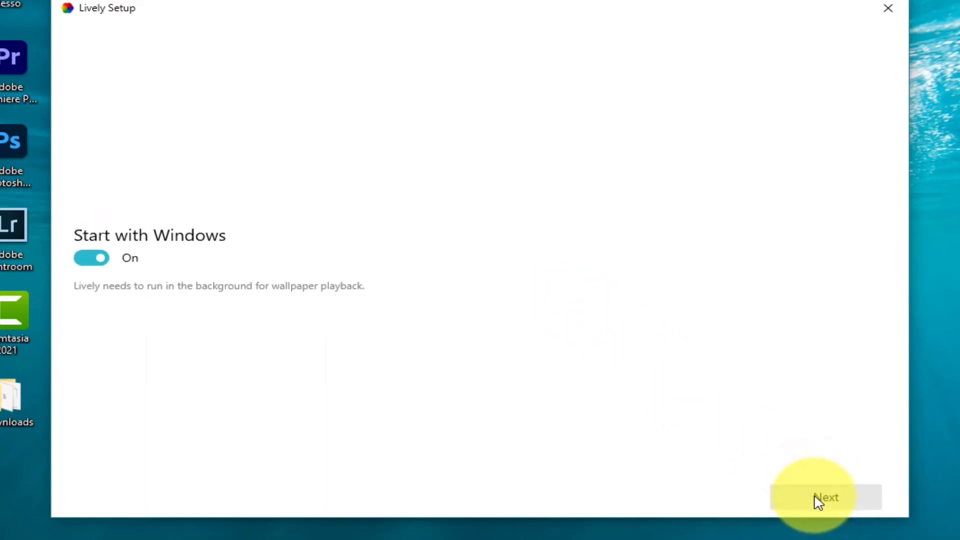
pyautogui.click(816, 499)
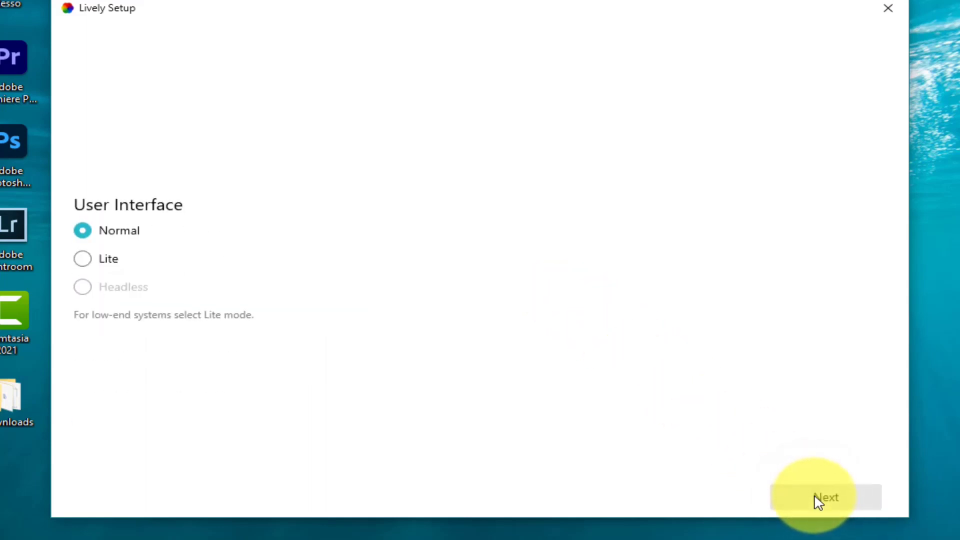
pyautogui.click(815, 498)
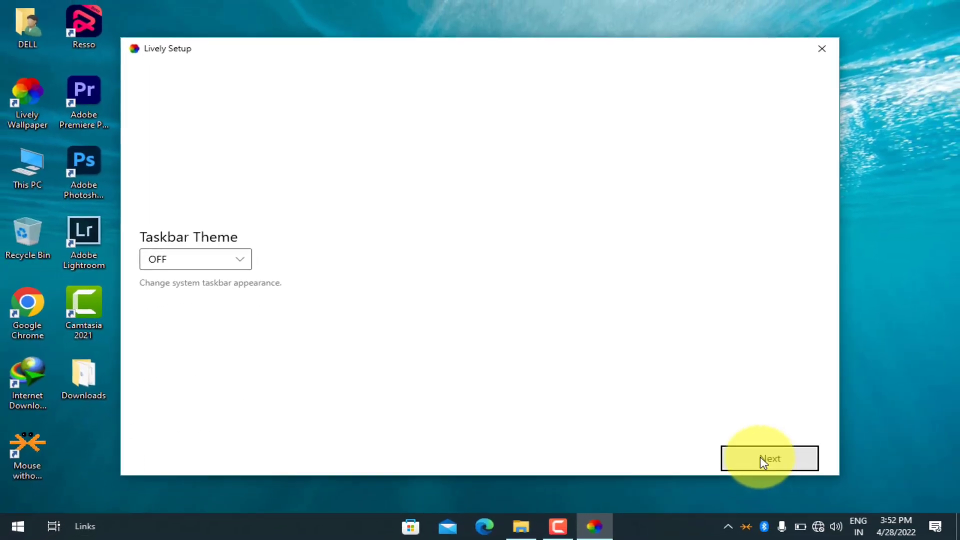
pyautogui.click(761, 458)
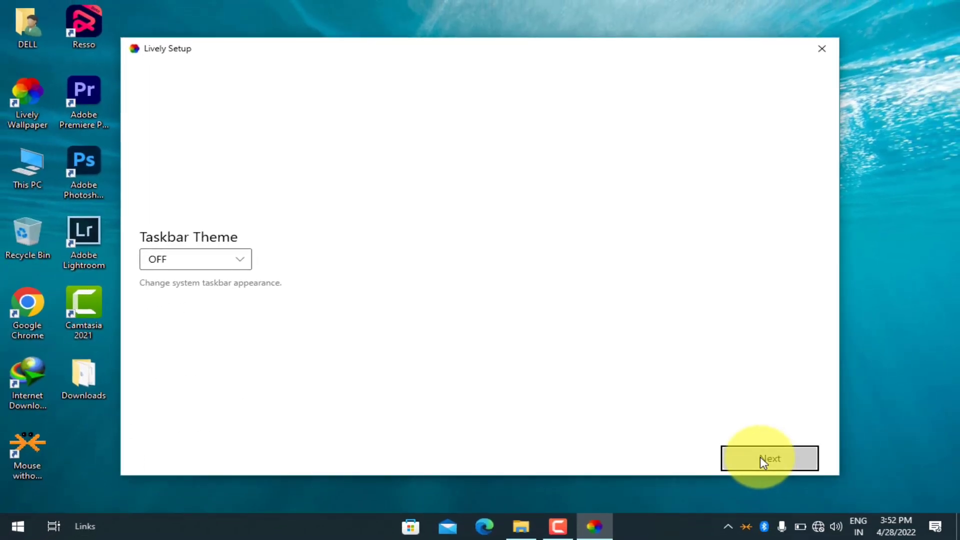
# - Try the Fluent, Blur, Wallpaper and Wallpaper Fluent taskbar themes in turn
pyautogui.click(209, 268)
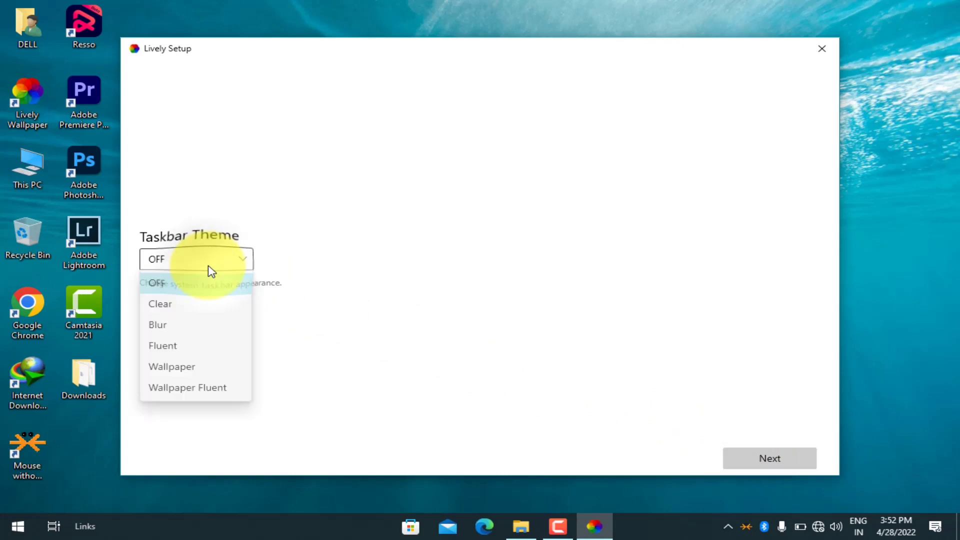
pyautogui.click(215, 344)
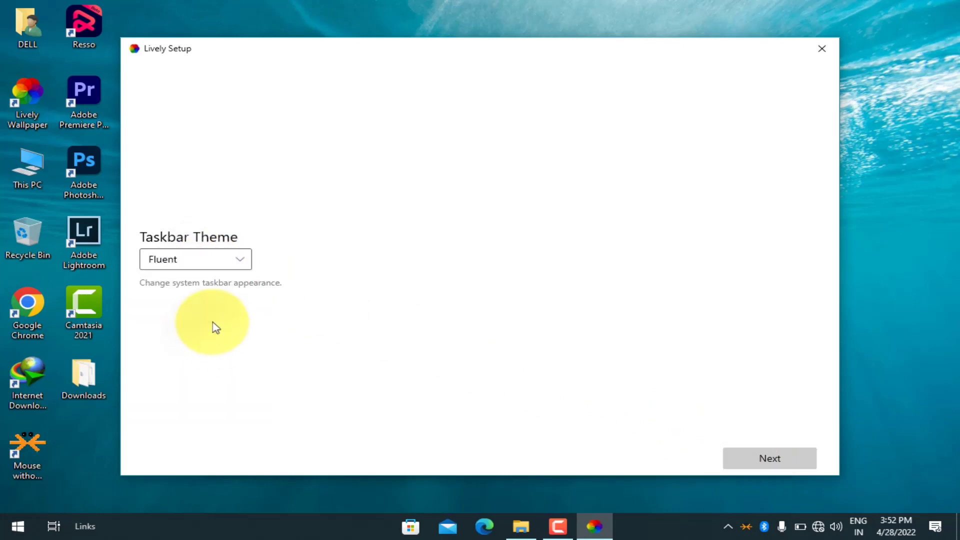
pyautogui.click(202, 265)
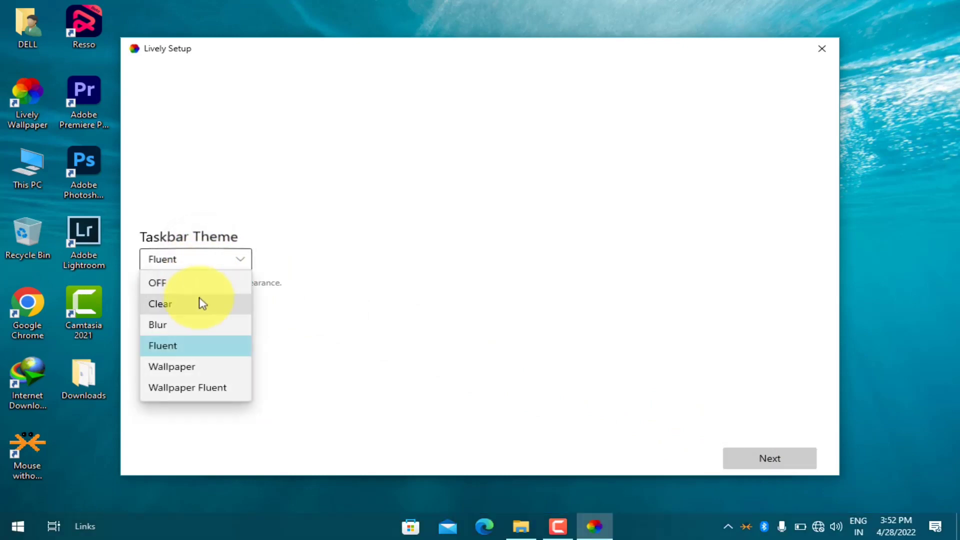
pyautogui.click(197, 325)
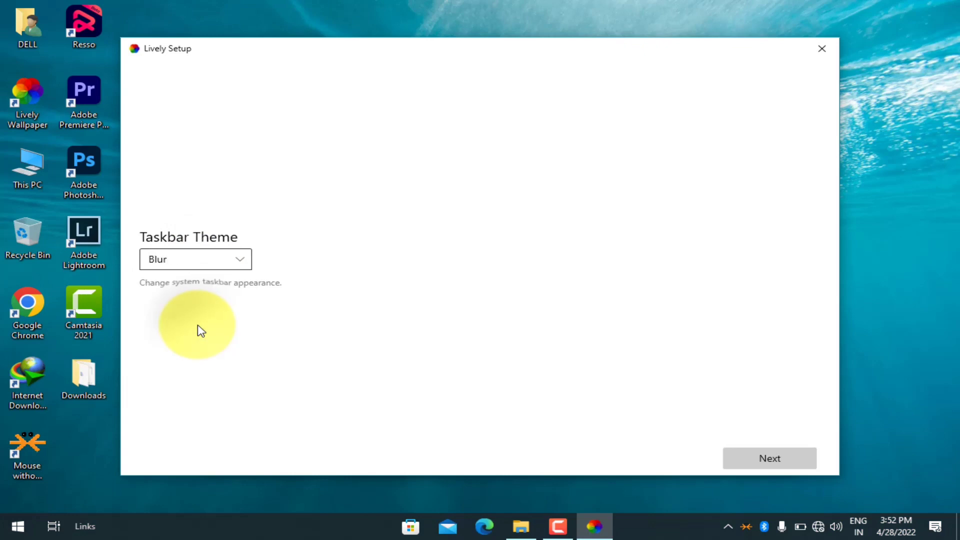
pyautogui.click(182, 264)
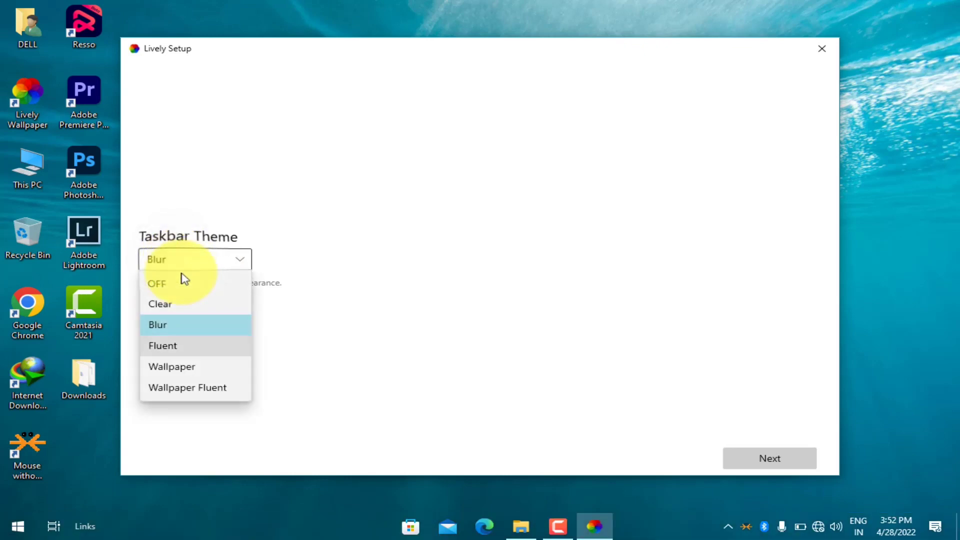
pyautogui.click(204, 368)
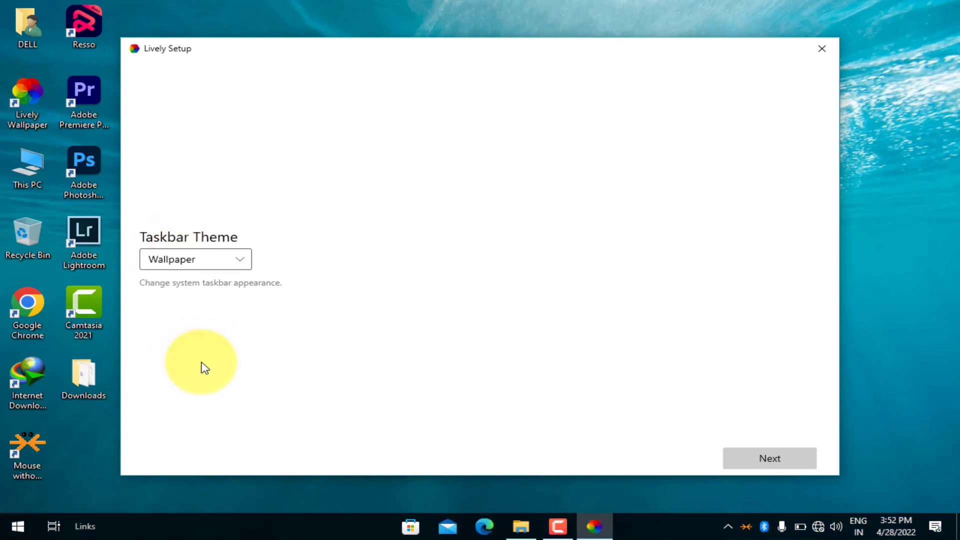
pyautogui.click(215, 259)
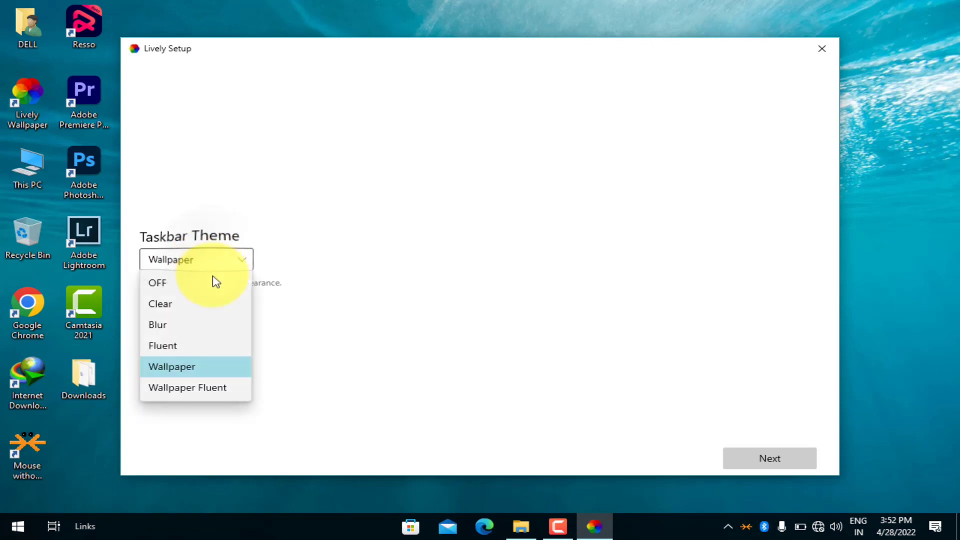
pyautogui.click(219, 386)
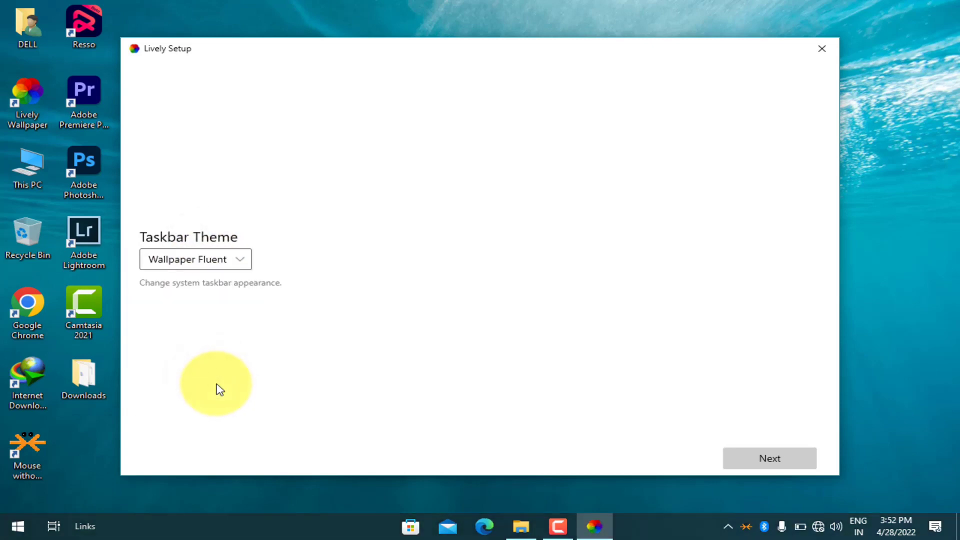
# - Set the taskbar theme to Blur and continue the setup wizard
pyautogui.click(206, 266)
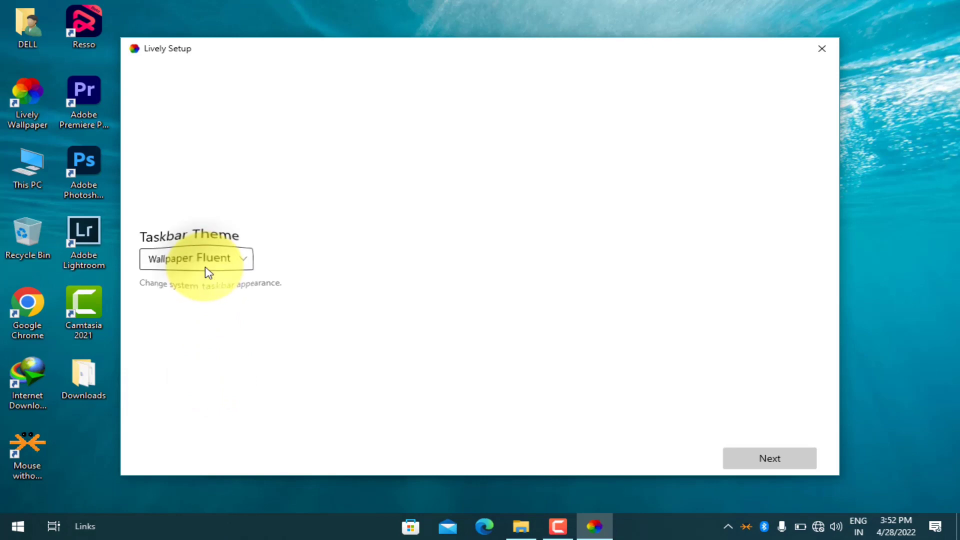
pyautogui.click(202, 329)
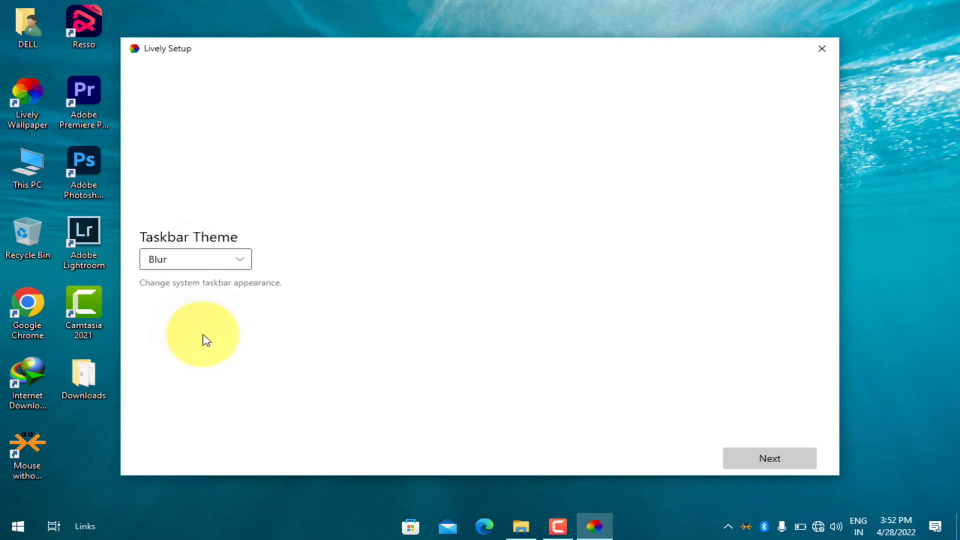
pyautogui.click(747, 459)
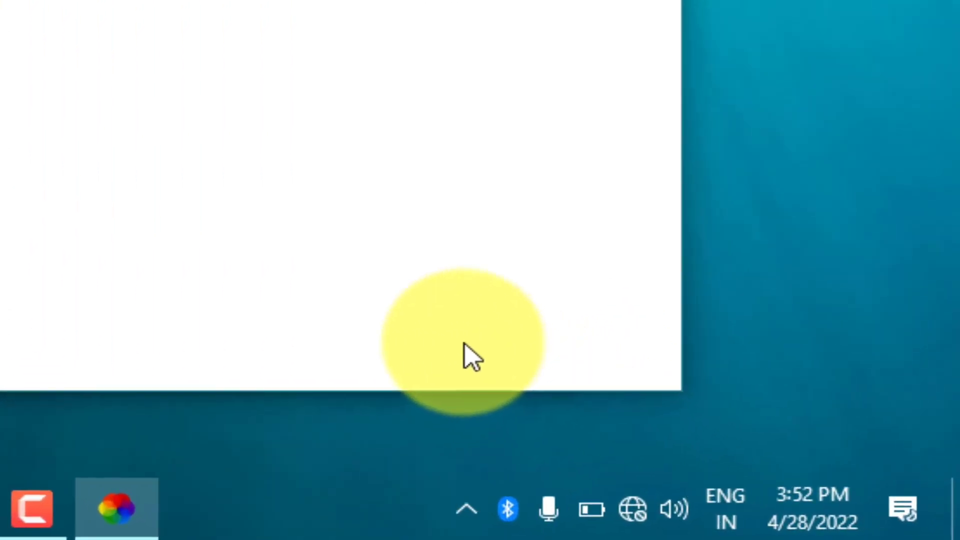
# - Open Lively Wallpaper and add the mountain video from the Downloads Wallpaper folder as a live wallpaper, with Create Preview enabled
pyautogui.click(466, 508)
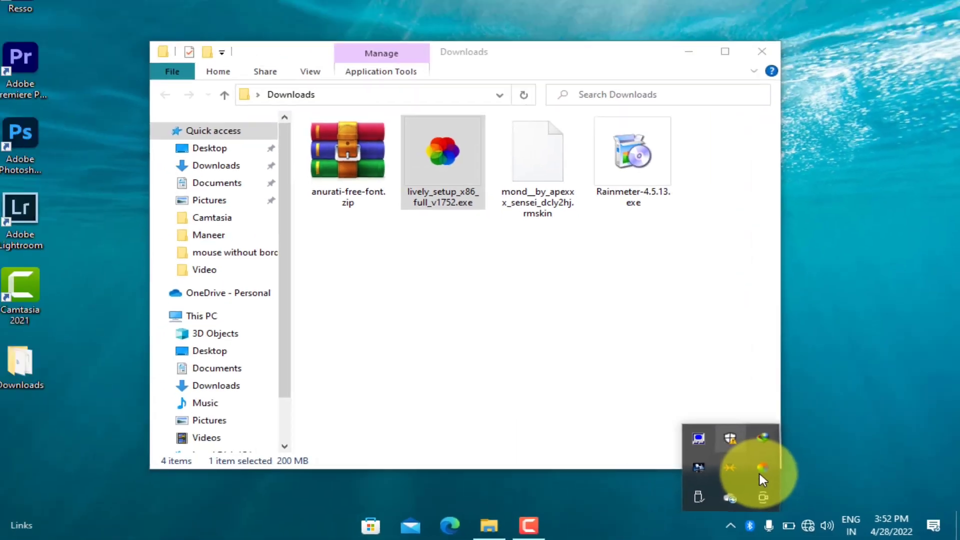
pyautogui.click(532, 398)
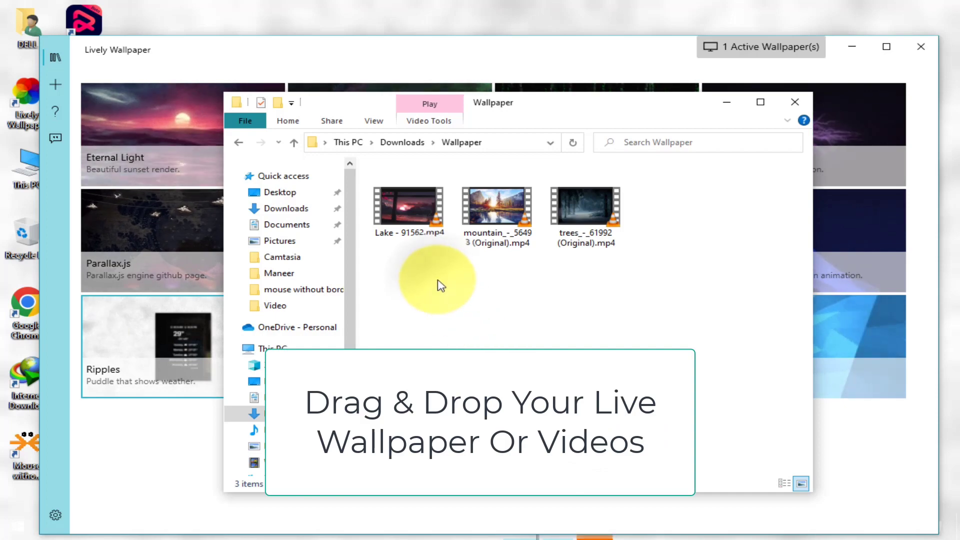
pyautogui.moveTo(502, 199); pyautogui.dragTo(196, 256)
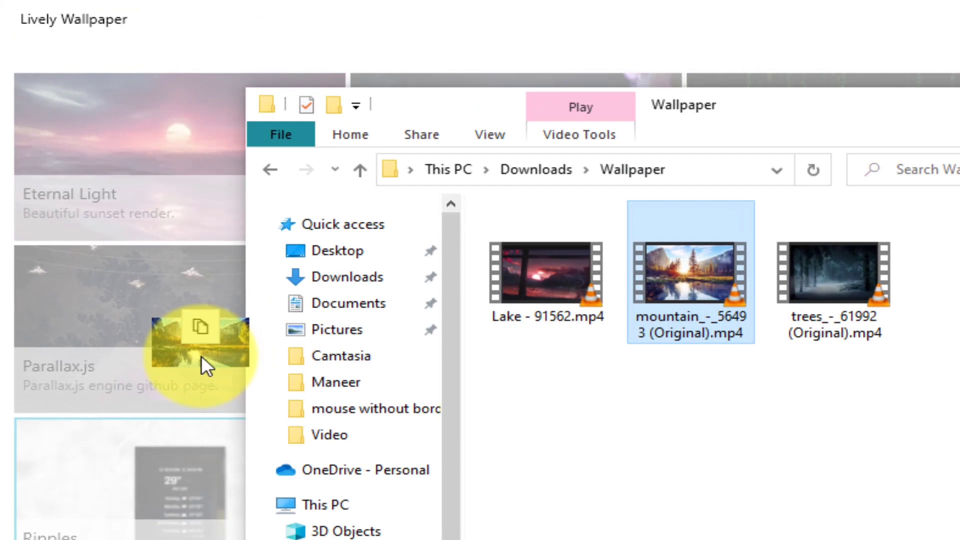
pyautogui.moveTo(201, 355); pyautogui.dragTo(201, 355)
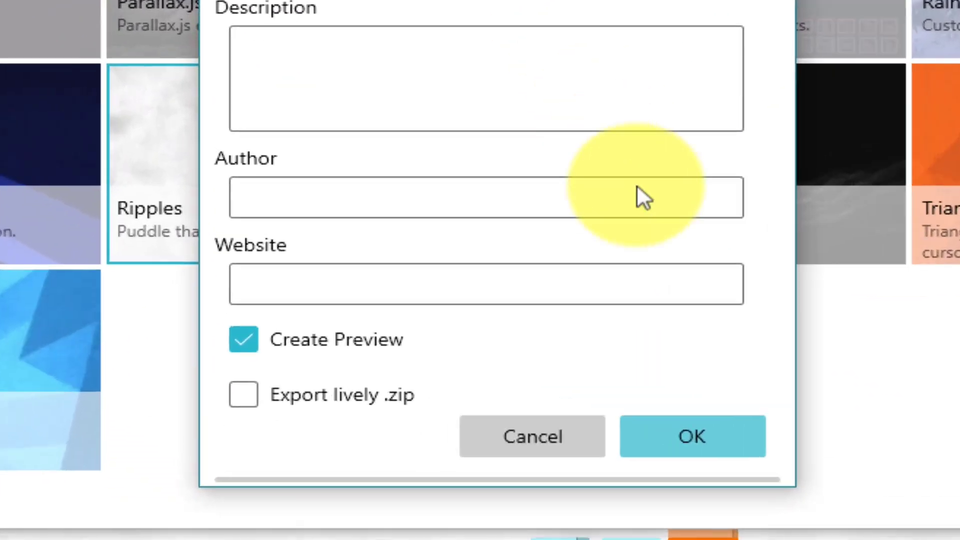
pyautogui.click(666, 423)
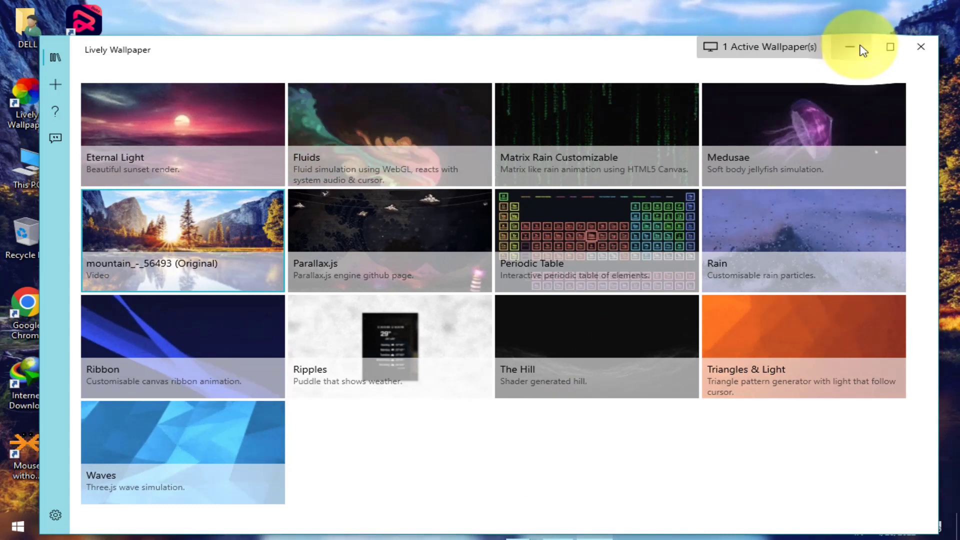
# - Clear the desktop by minimizing the Lively Wallpaper library, closing the Wallpaper folder and minimizing the Downloads folder
pyautogui.click(861, 49)
pyautogui.click(794, 101)
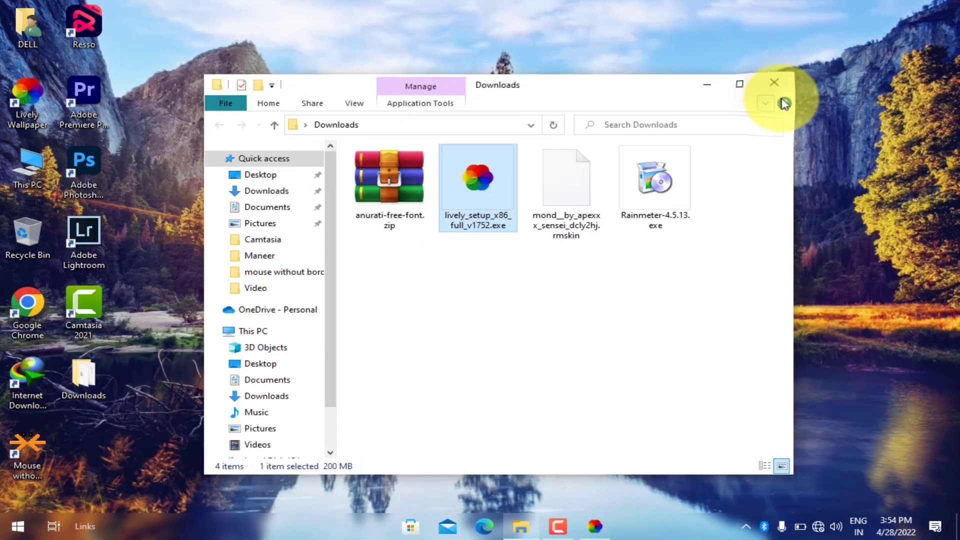
pyautogui.click(707, 85)
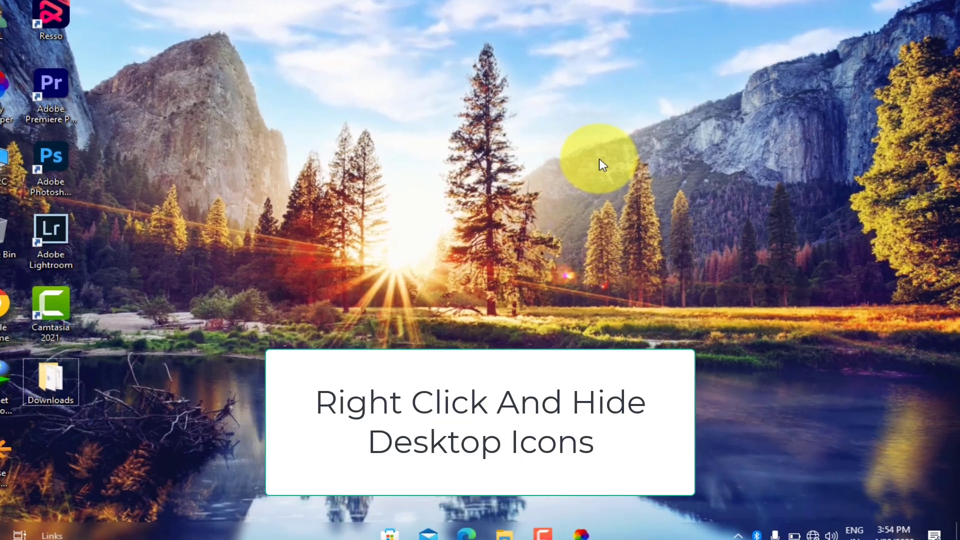
# - Hide all desktop icons so only the live wallpaper and taskbar show
pyautogui.rightClick(615, 169)
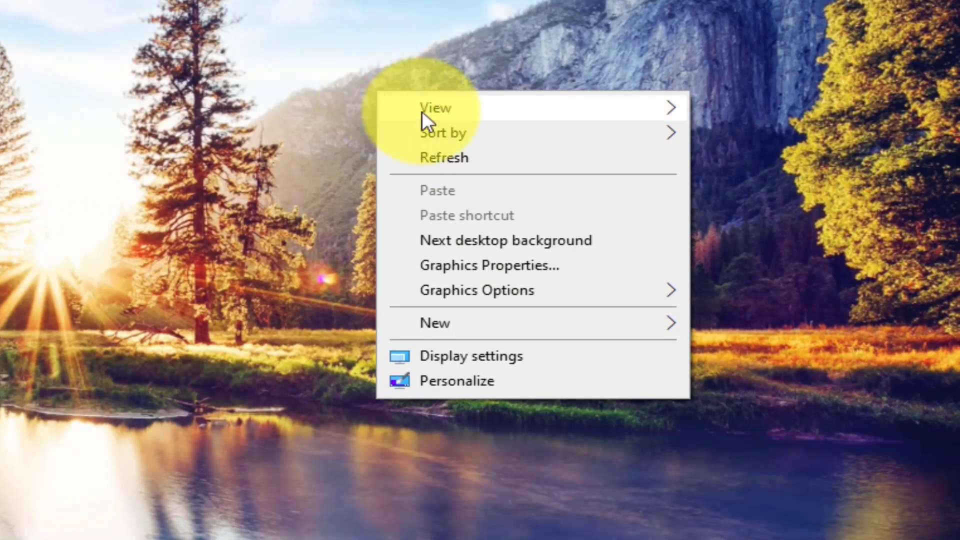
pyautogui.moveTo(427, 113)
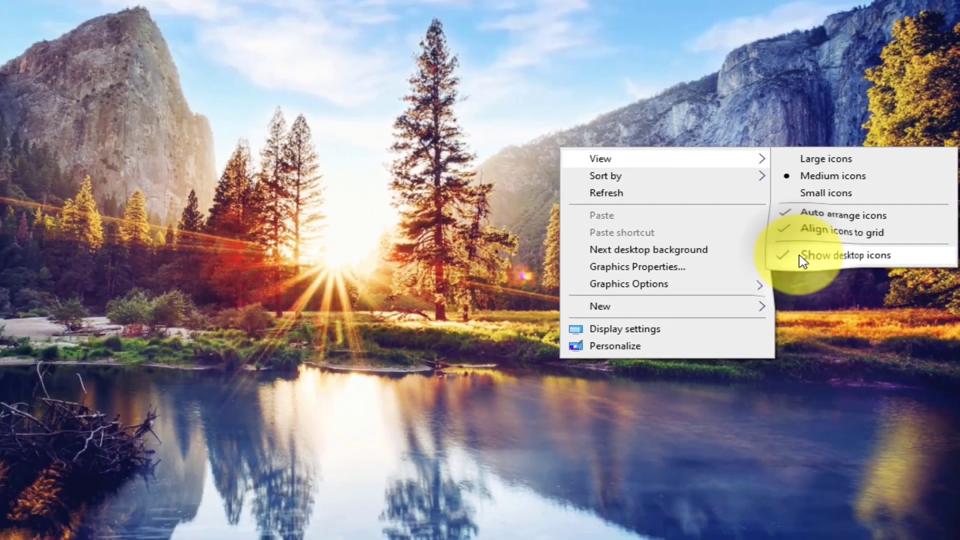
pyautogui.click(802, 260)
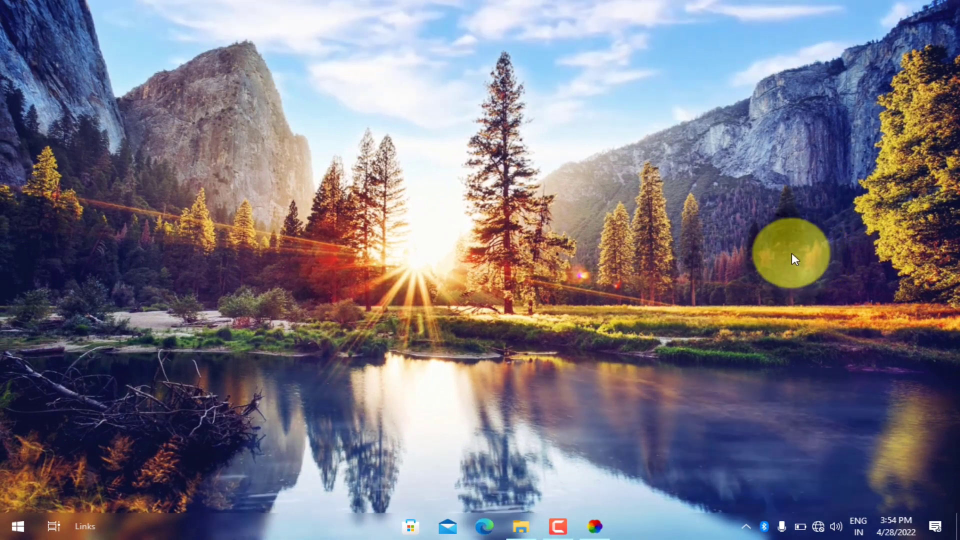
pyautogui.rightClick(498, 210)
pyautogui.click(529, 242)
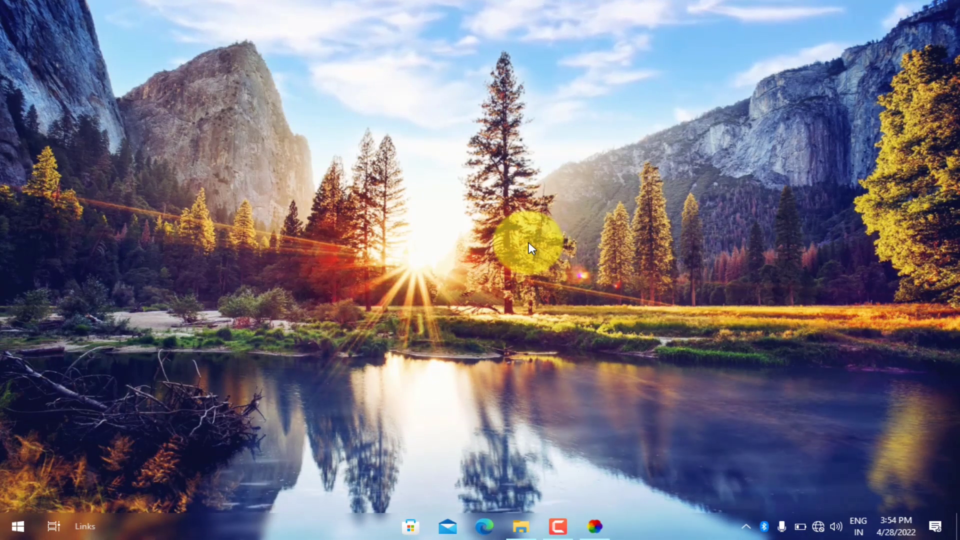
# - Open the Downloads folder and start the Rainmeter-4.5.13.exe installer with English as the setup language
pyautogui.click(521, 526)
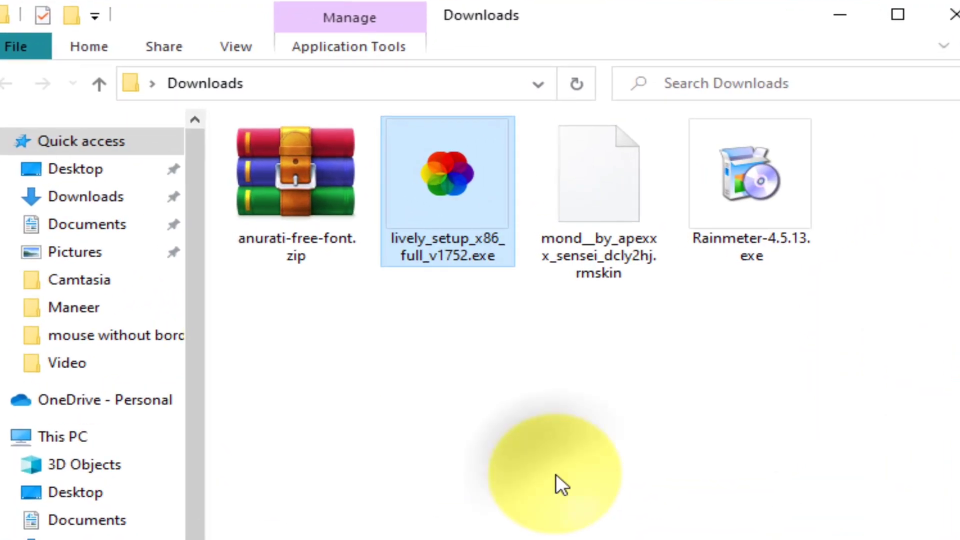
pyautogui.click(542, 355)
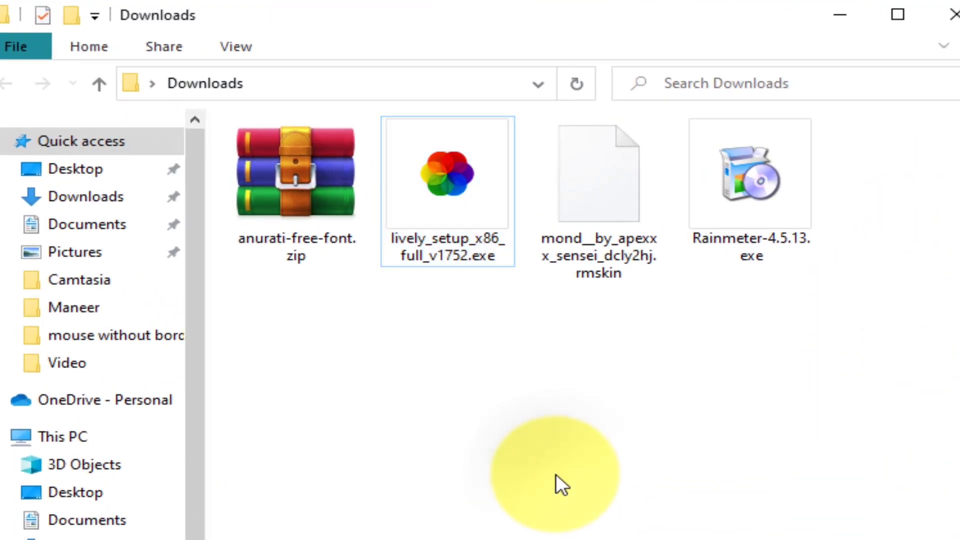
pyautogui.click(753, 216)
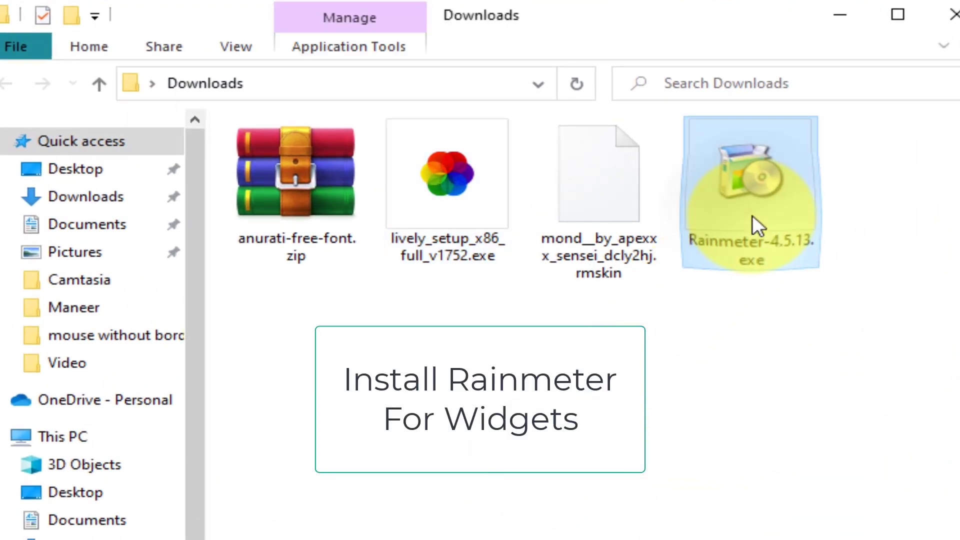
pyautogui.doubleClick(752, 215)
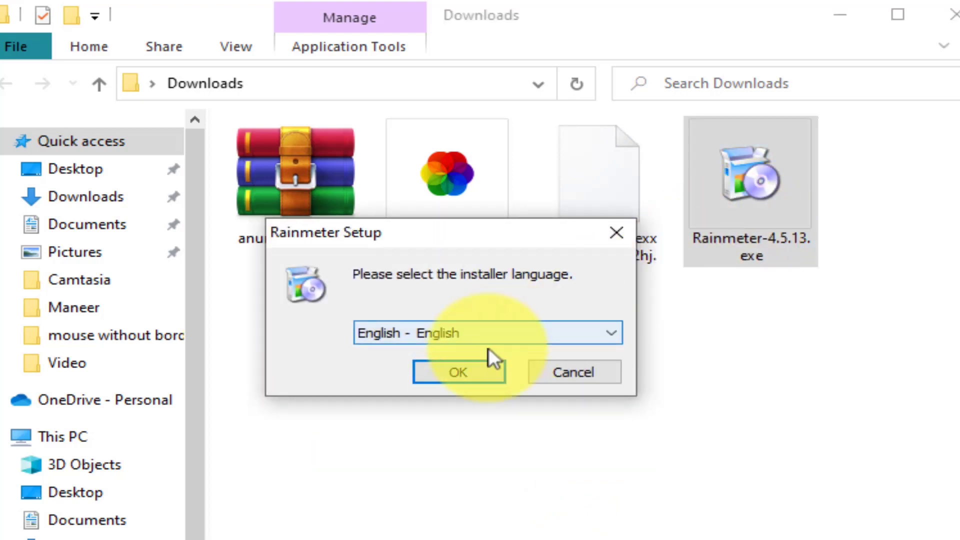
pyautogui.click(453, 374)
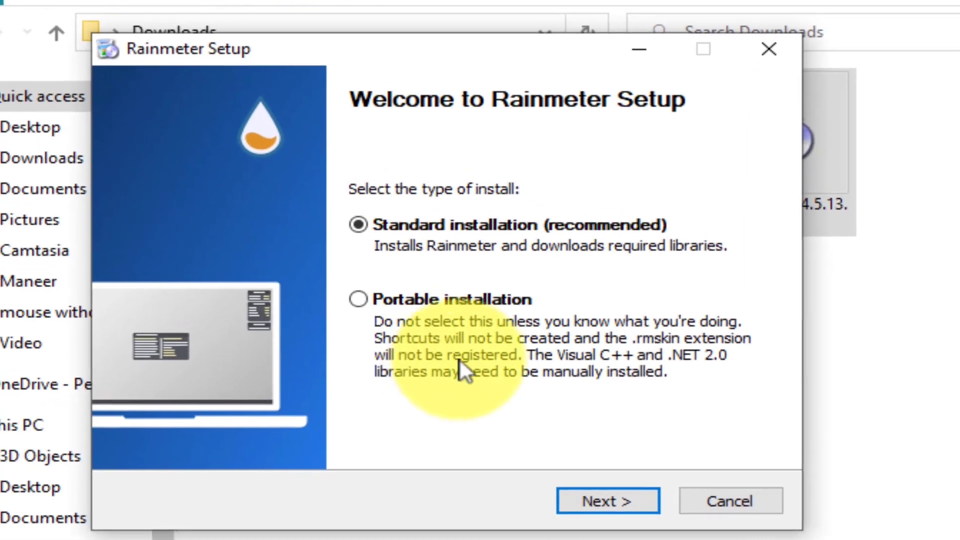
# - Install Rainmeter as a standard 64-bit installation in C:\Program Files\Rainmeter, launching on startup, and finish setup with Run Rainmeter enabled
pyautogui.click(598, 498)
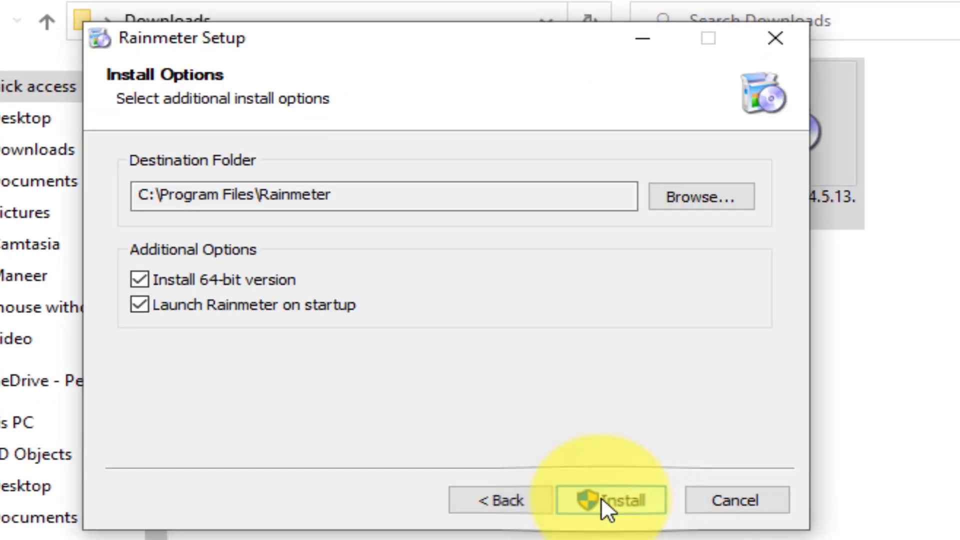
pyautogui.click(601, 497)
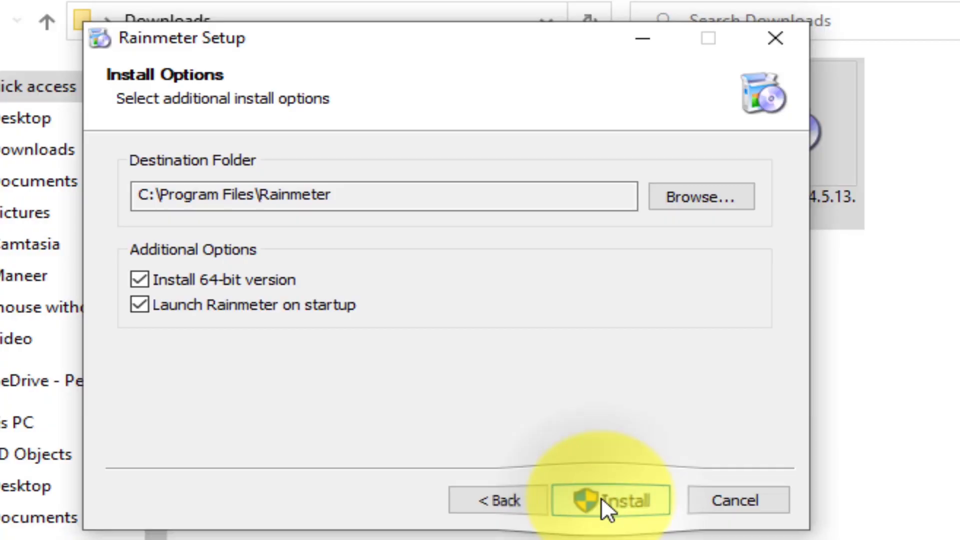
pyautogui.click(601, 497)
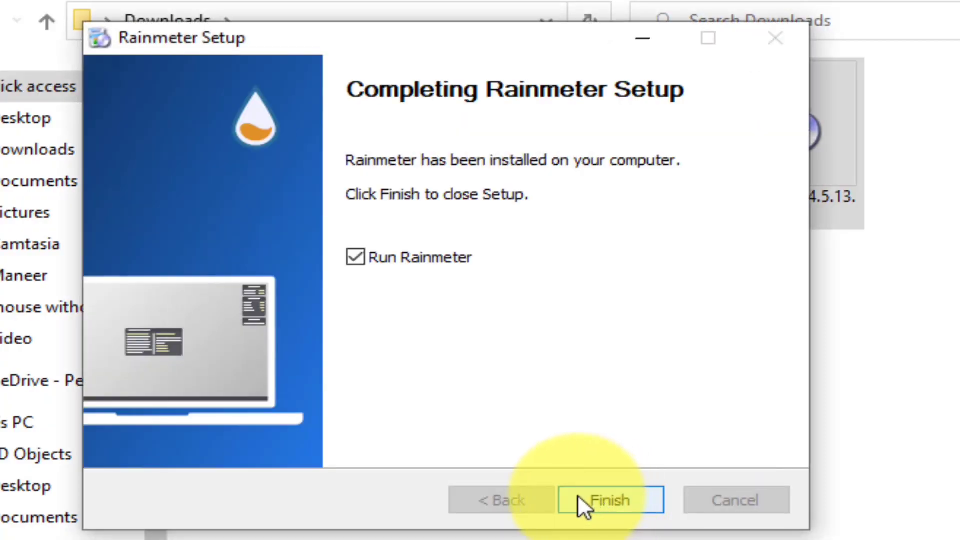
pyautogui.click(582, 498)
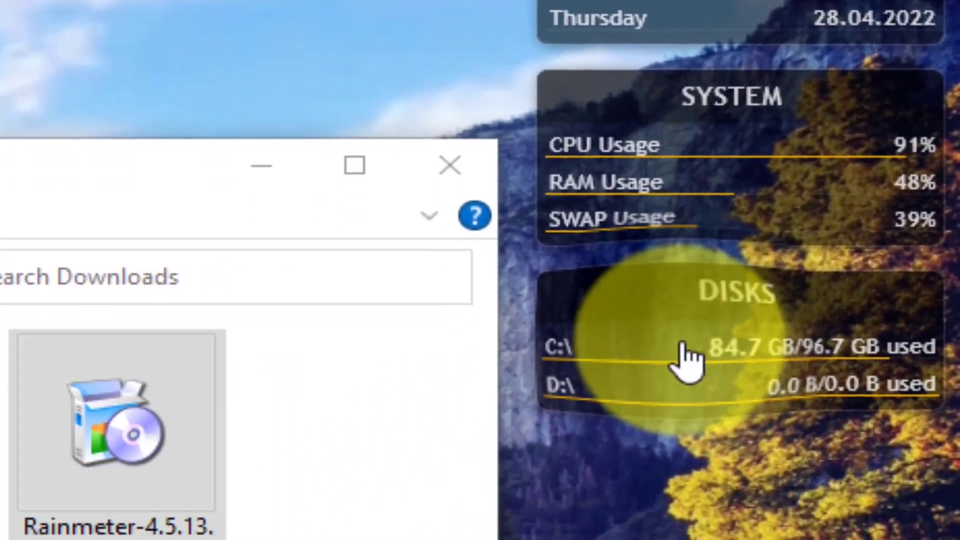
# - Unload the default illustro disk, system and clock skins from the desktop
pyautogui.rightClick(857, 150)
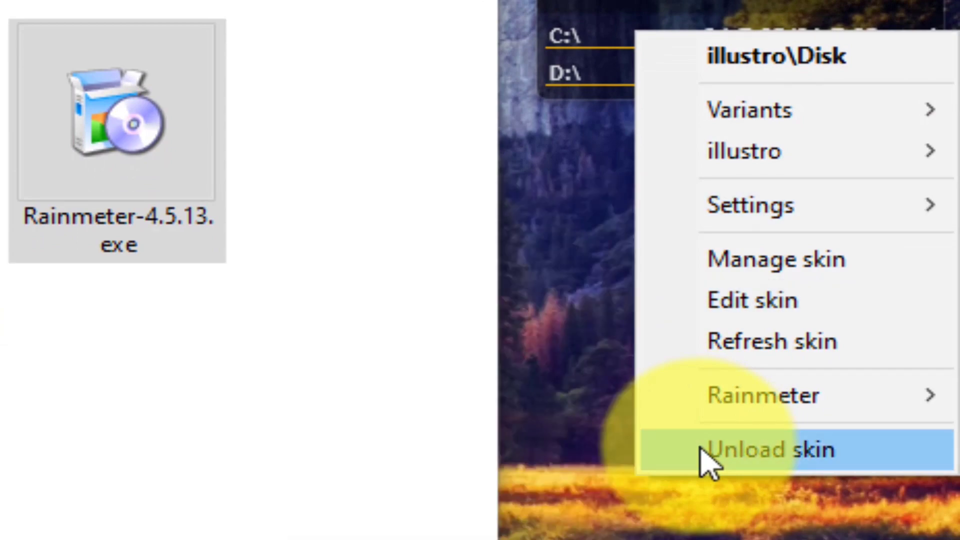
pyautogui.click(710, 450)
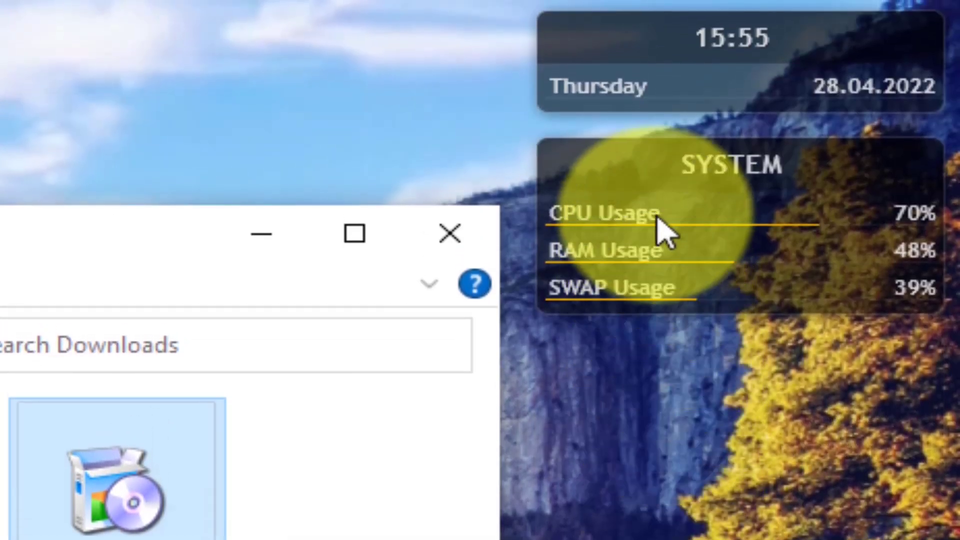
pyautogui.rightClick(663, 232)
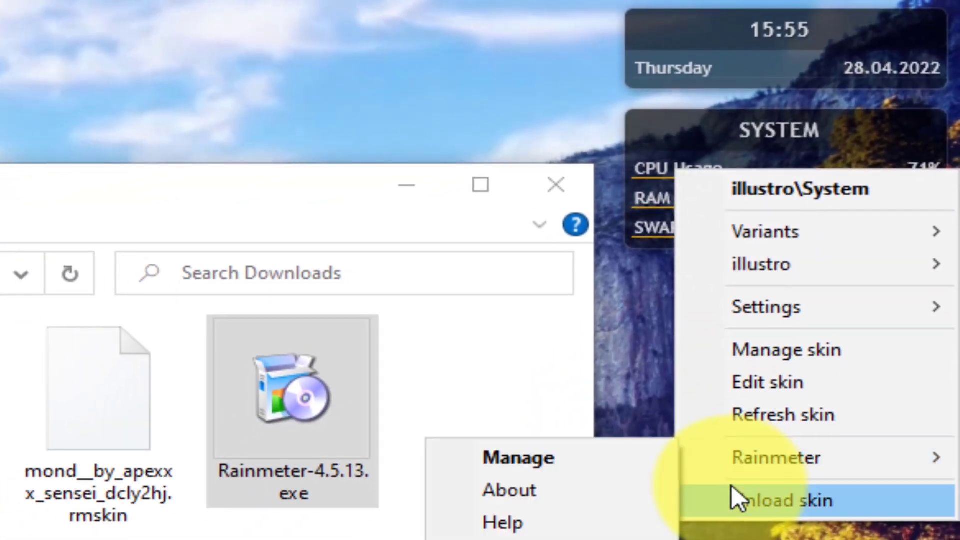
pyautogui.click(733, 487)
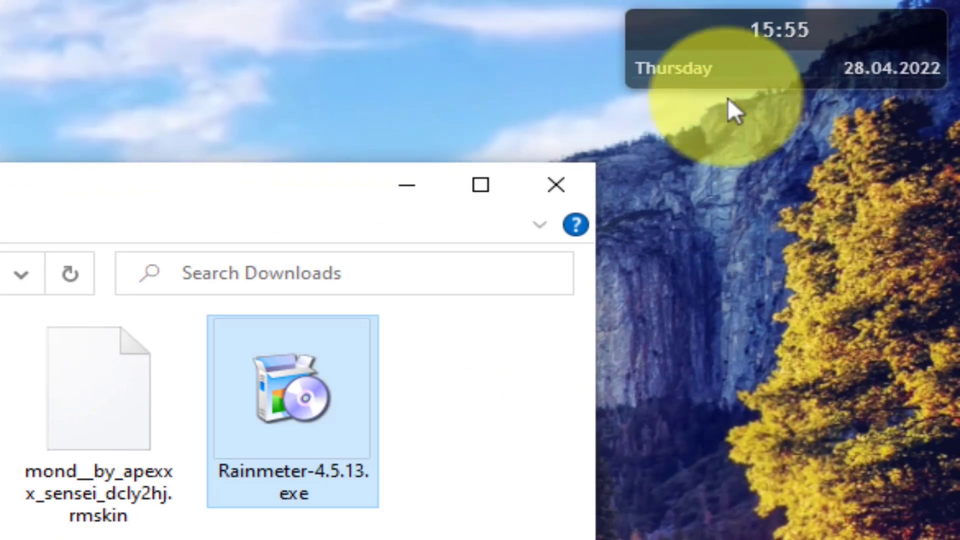
pyautogui.rightClick(733, 27)
pyautogui.click(778, 363)
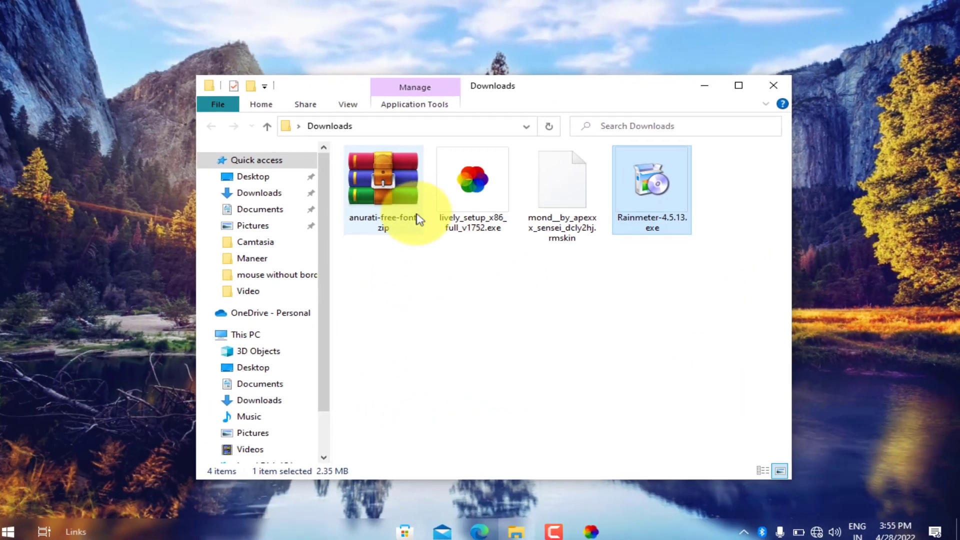
# - Open Anurati-Regular.otf from the ANURATI Free Font folder inside anurati-free-font.zip
pyautogui.click(20, 375)
pyautogui.doubleClick(375, 278)
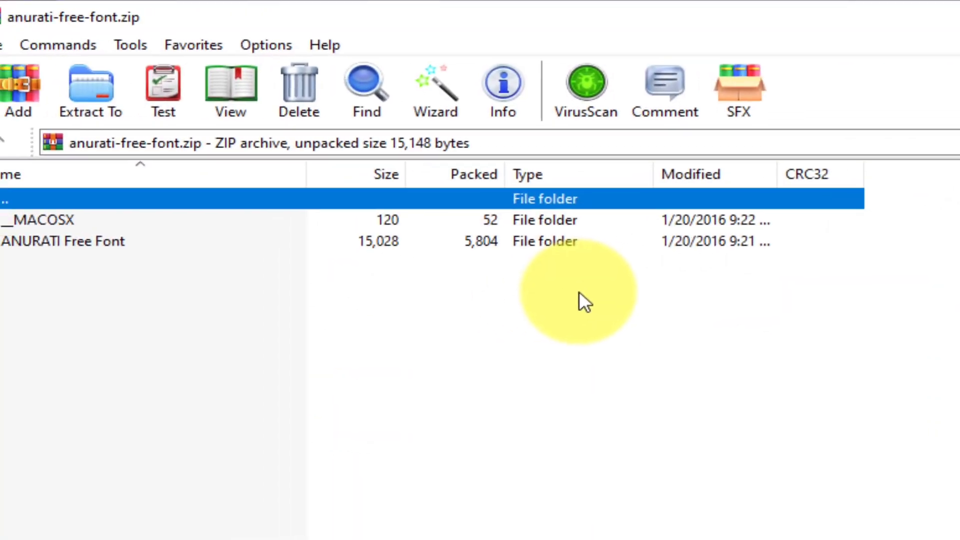
pyautogui.click(128, 245)
pyautogui.doubleClick(171, 251)
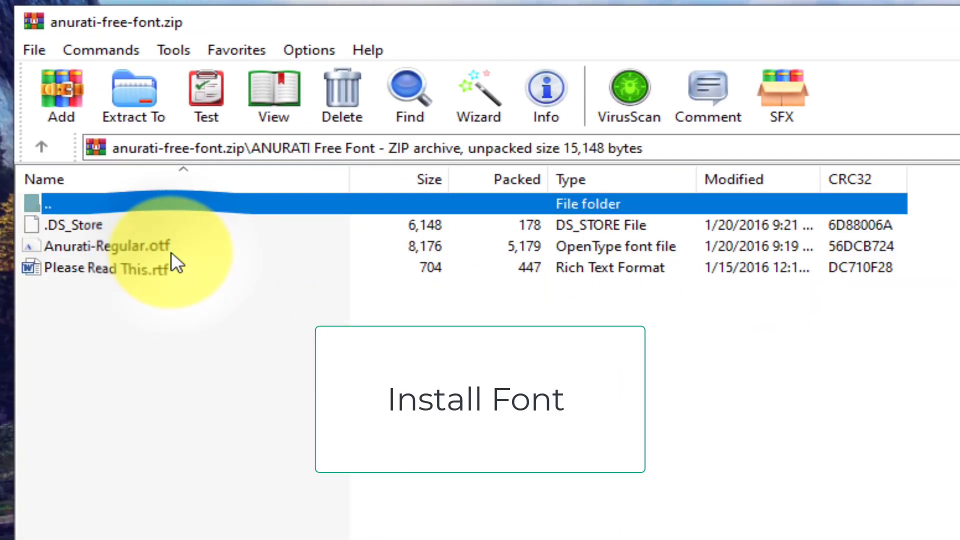
pyautogui.click(122, 247)
pyautogui.doubleClick(122, 247)
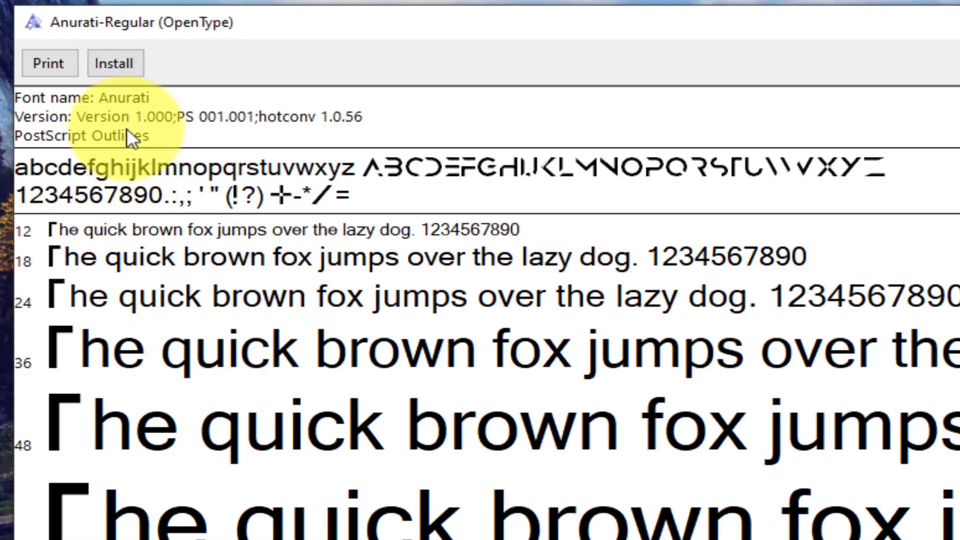
# - Install the Anurati-Regular font, answer the replacement prompt, and close the font preview and the archive
pyautogui.click(129, 57)
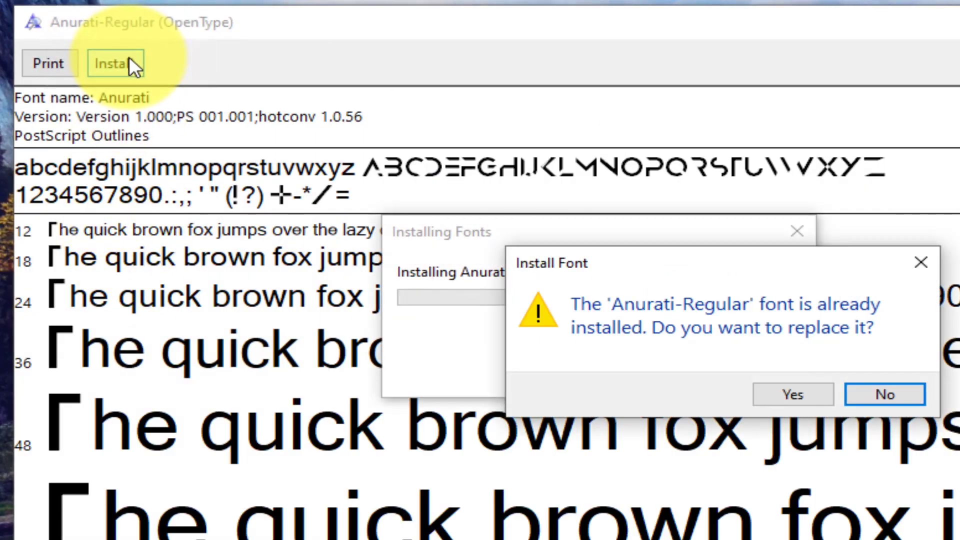
pyautogui.press('Return')
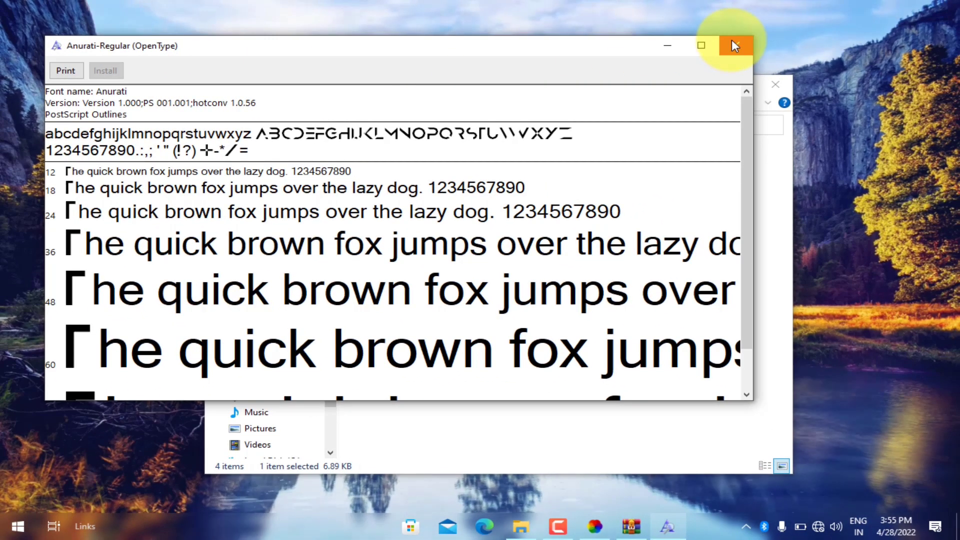
pyautogui.click(871, 38)
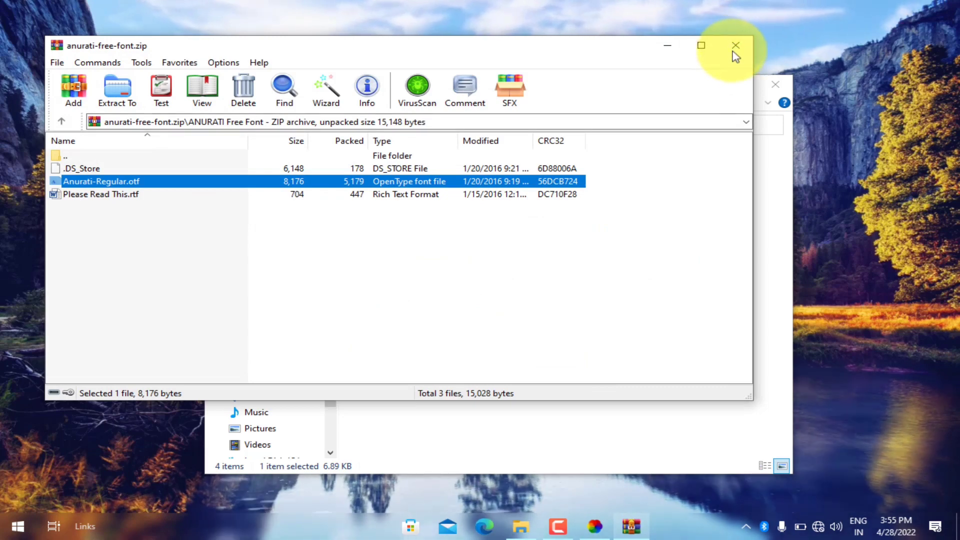
pyautogui.click(735, 46)
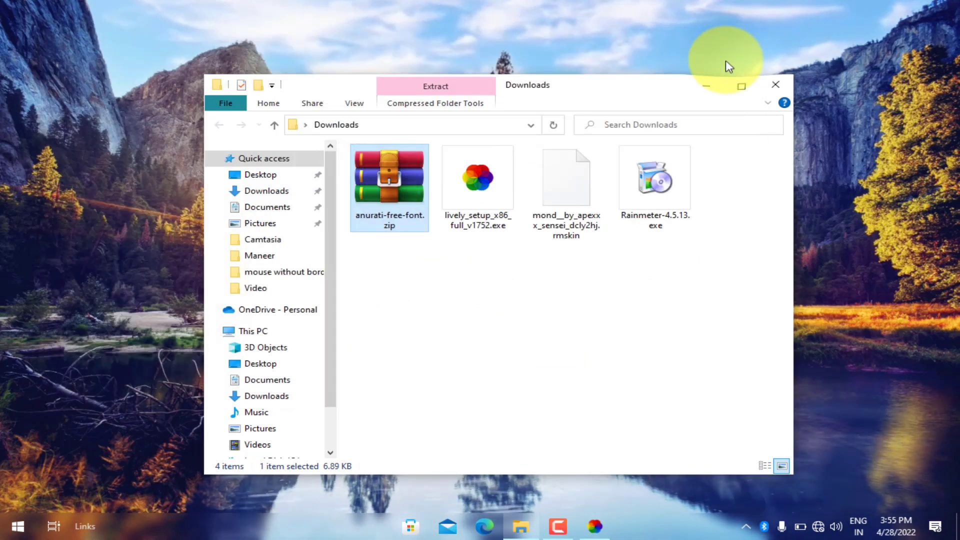
# - Install the Mond skin from its .rmskin file with the included layout applied, and close the Downloads folder
pyautogui.click(558, 264)
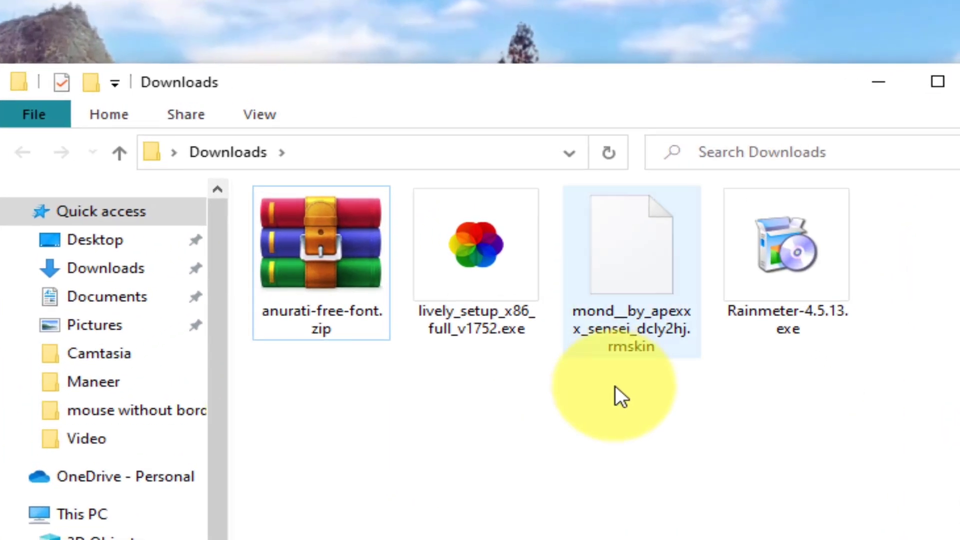
pyautogui.doubleClick(632, 280)
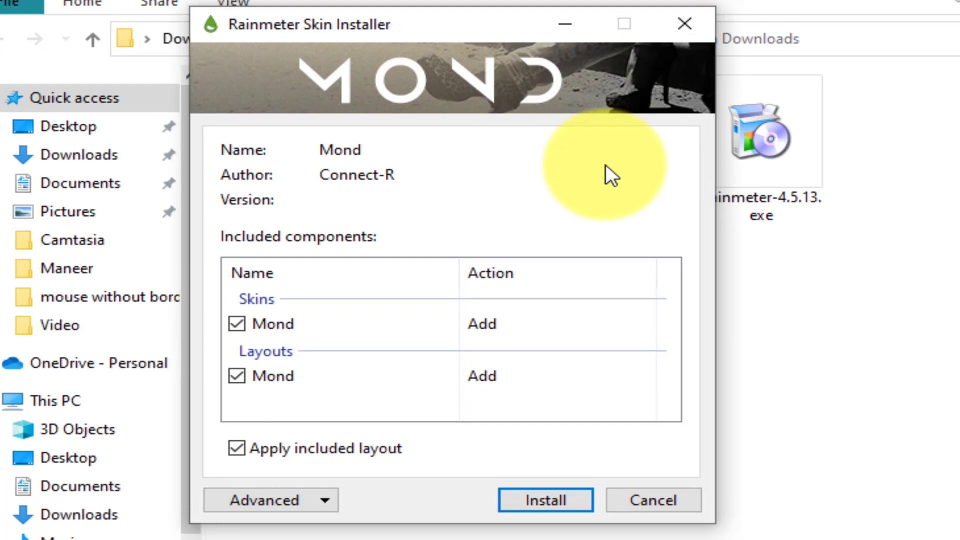
pyautogui.click(551, 499)
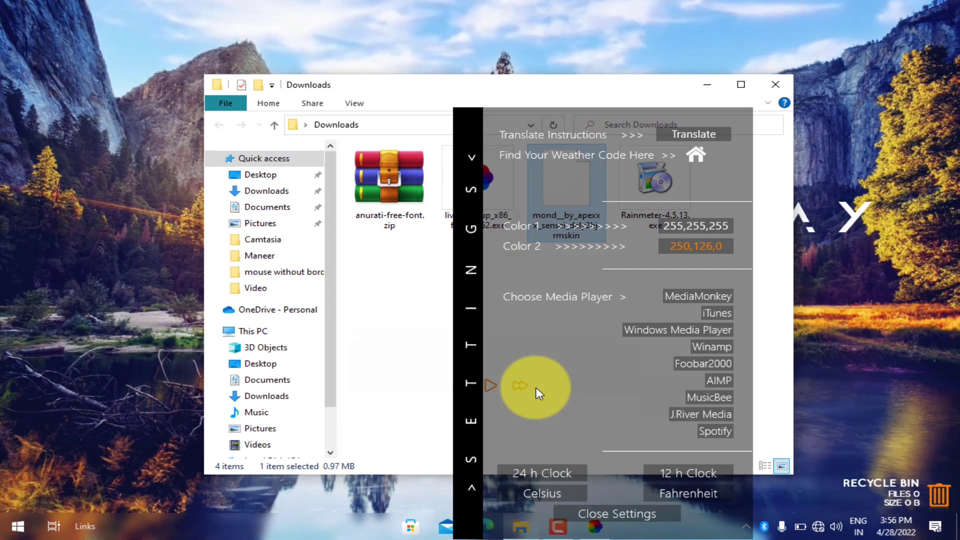
pyautogui.click(776, 85)
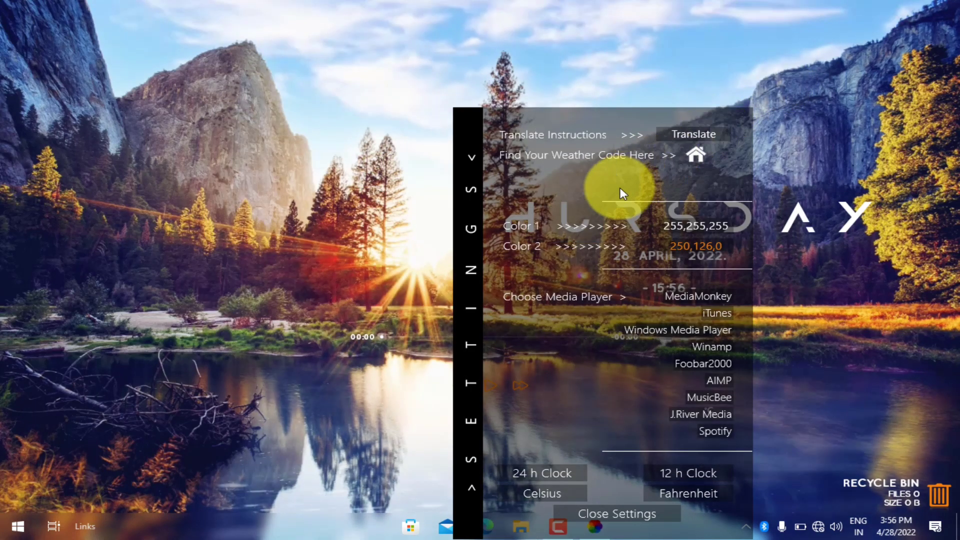
# - Shift the Mond settings panel up and unload it from the desktop
pyautogui.moveTo(622, 193); pyautogui.dragTo(553, 146)
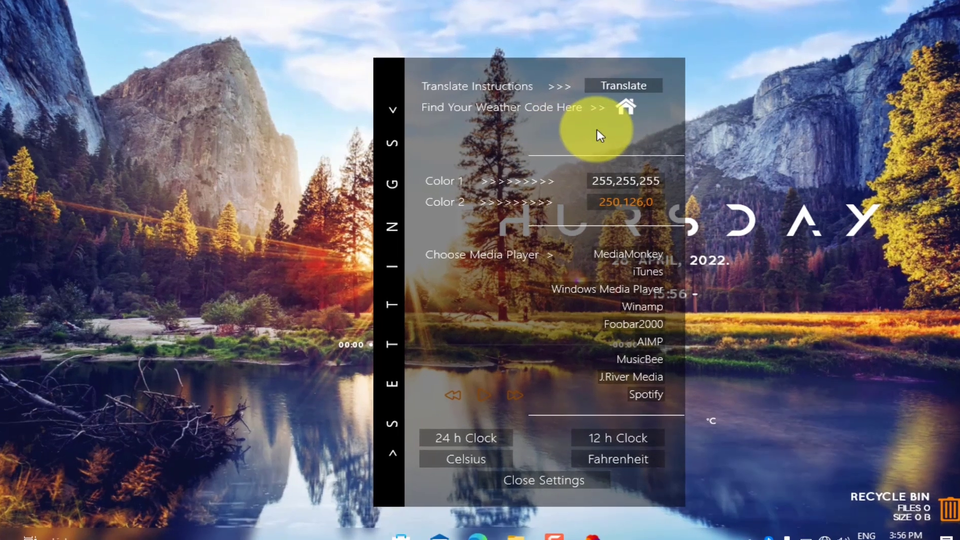
pyautogui.rightClick(598, 130)
pyautogui.click(614, 344)
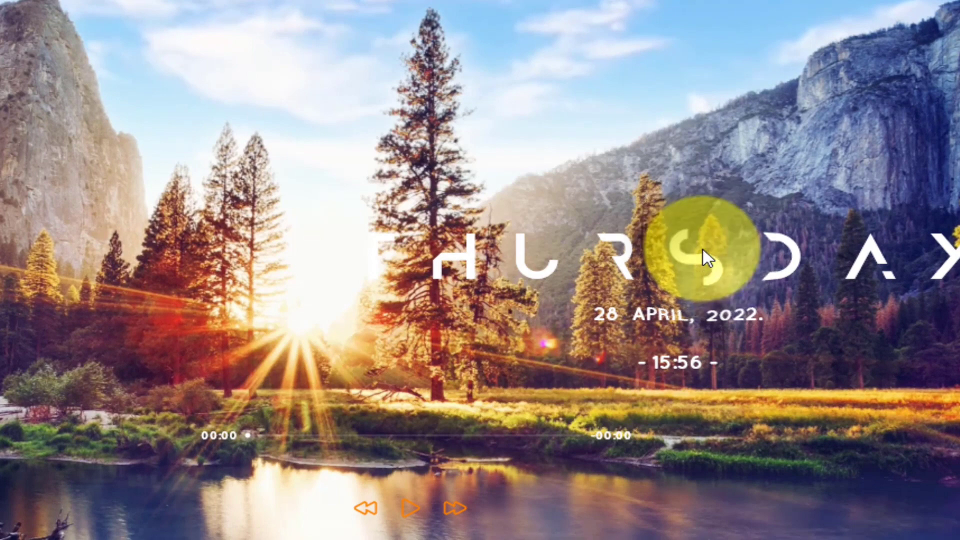
# - Reposition the Mond clock widget with the weekday, date and time on the right half of the wallpaper
pyautogui.moveTo(703, 249); pyautogui.dragTo(777, 355)
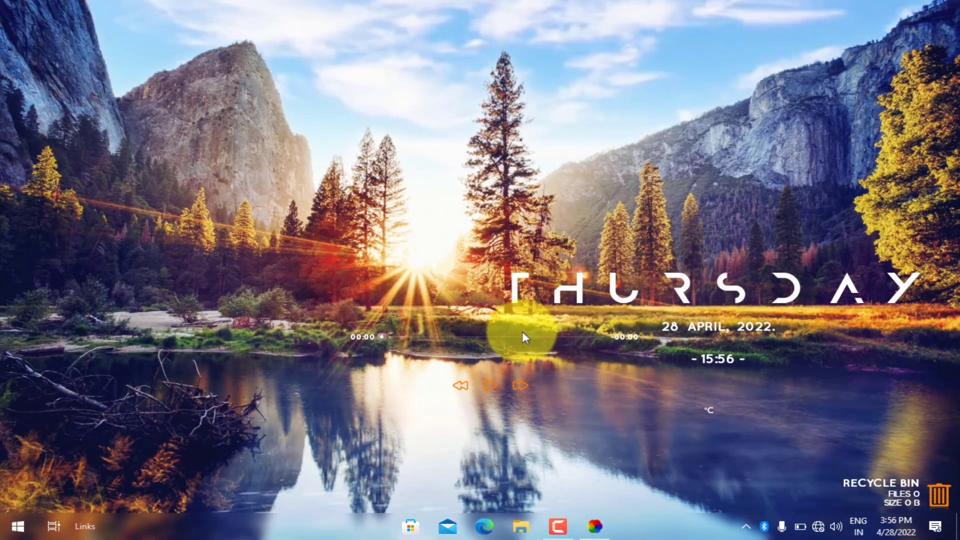
pyautogui.rightClick(505, 348)
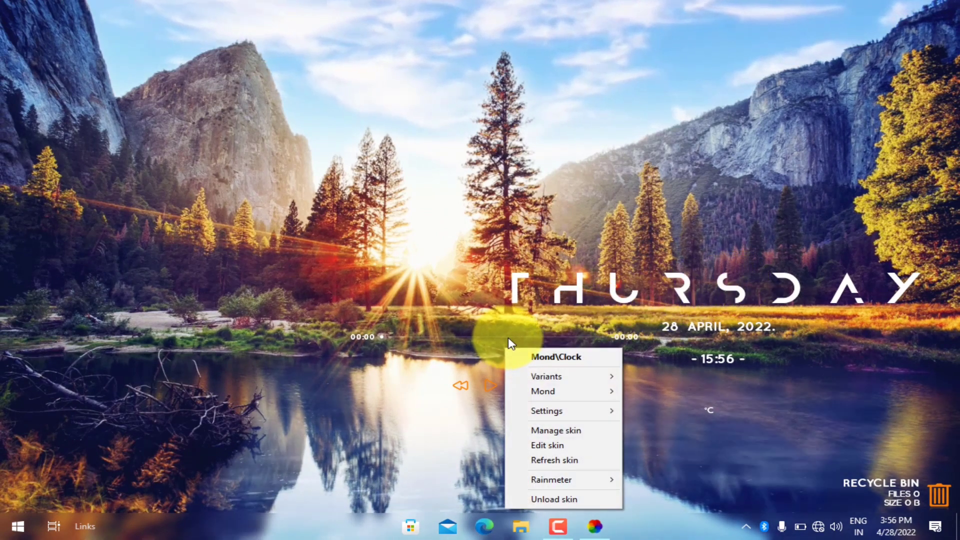
pyautogui.click(467, 435)
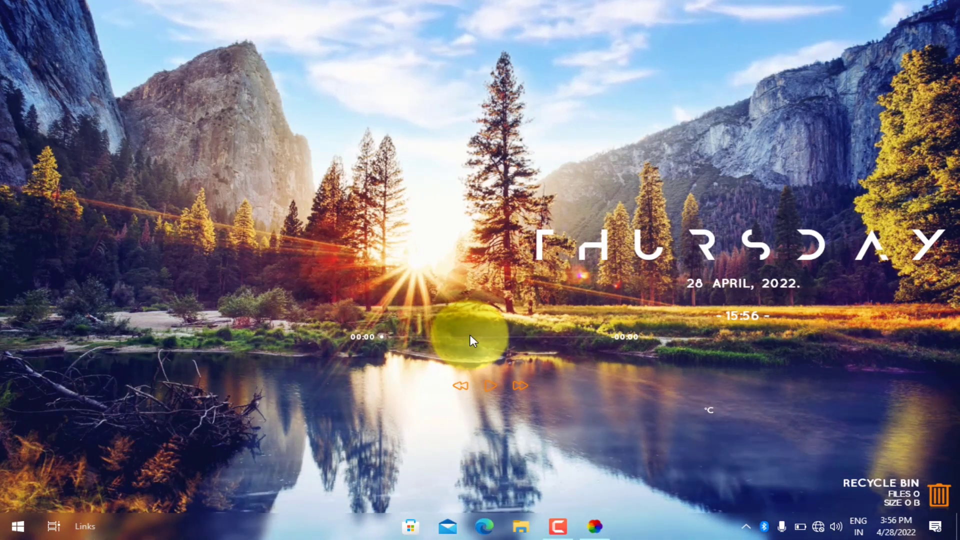
# - Move the media player widget over the lake beside the recycle bin widget, and remove the °C weather widget
pyautogui.moveTo(471, 336); pyautogui.dragTo(704, 432)
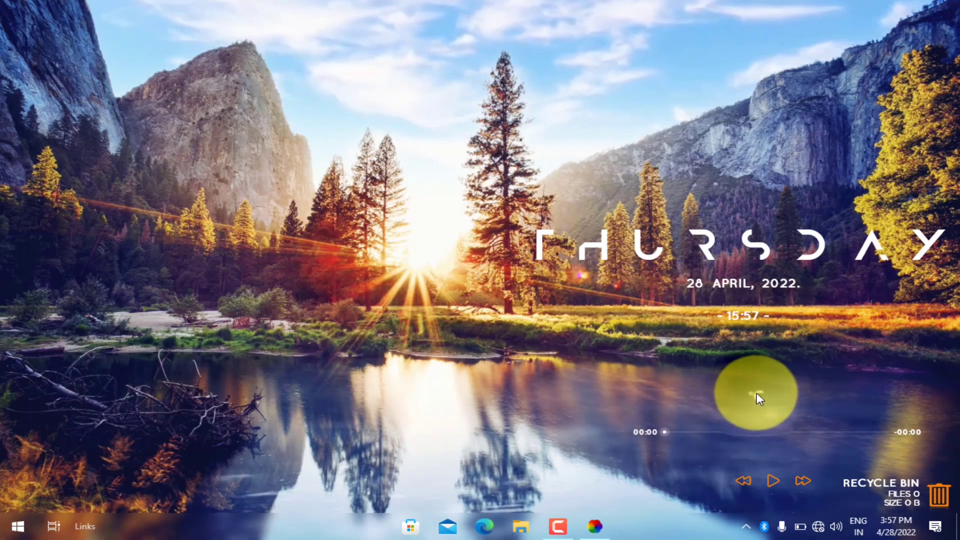
pyautogui.rightClick(770, 390)
pyautogui.click(776, 386)
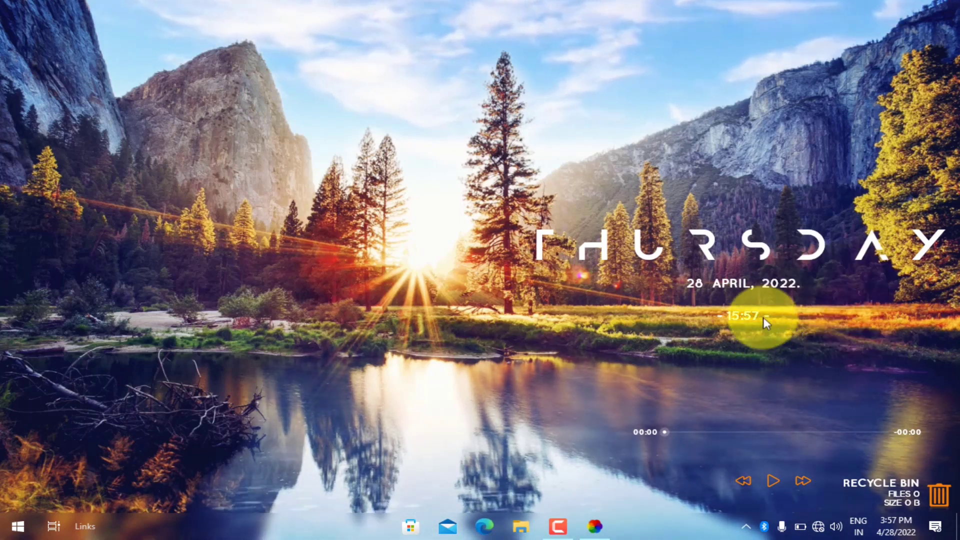
# - Move the clock widget down to just above the media player and scale it slightly smaller
pyautogui.moveTo(758, 285); pyautogui.dragTo(804, 370)
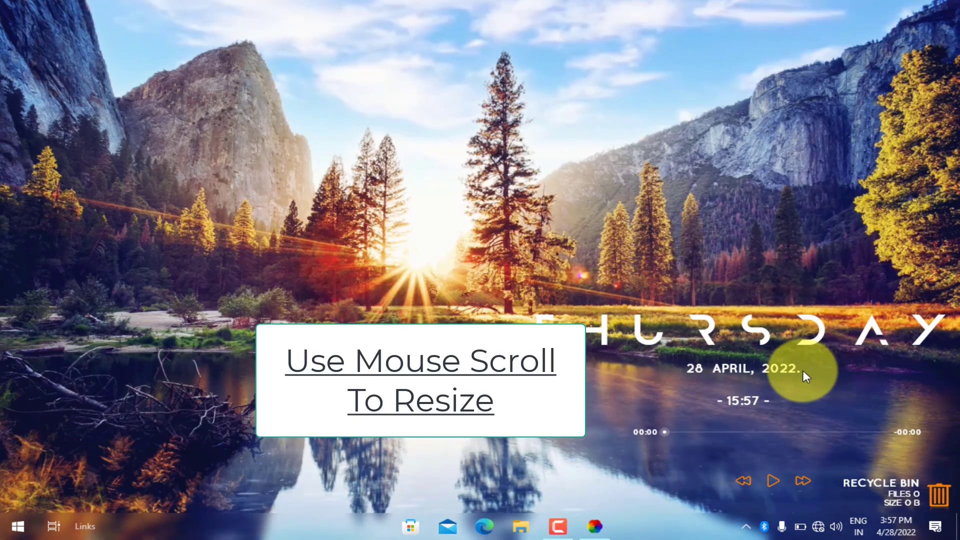
pyautogui.scroll(-3, 775, 338)
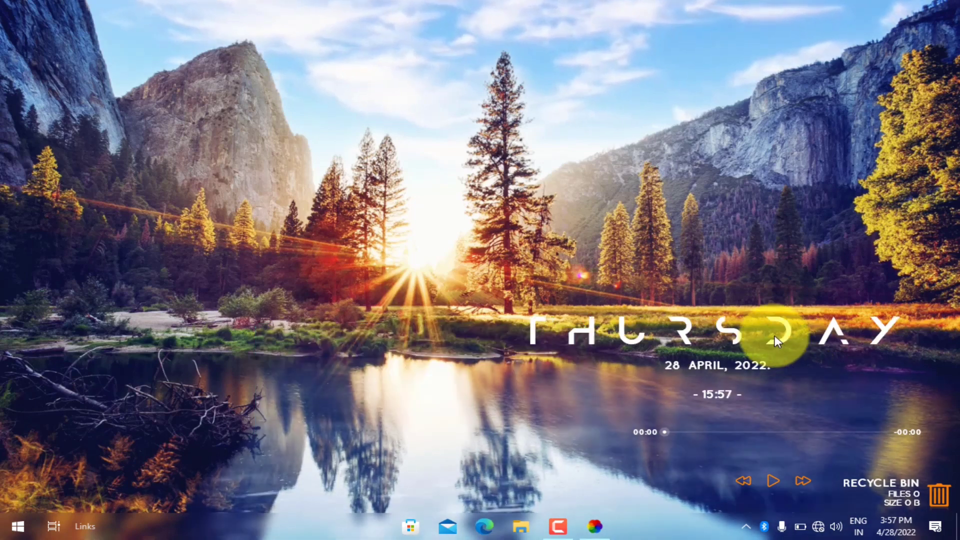
# - Shrink the clock widget slightly and centre it directly above the media player widget over the lake
pyautogui.scroll(-1, 672, 330)
pyautogui.moveTo(671, 335); pyautogui.dragTo(775, 374)
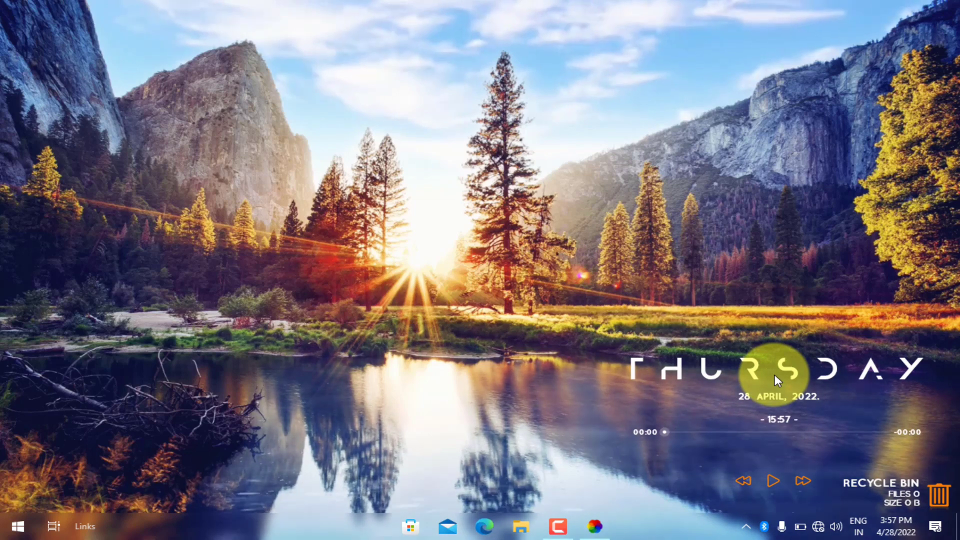
pyautogui.moveTo(774, 479)
pyautogui.mouseDown()
pyautogui.moveTo(769, 458)
pyautogui.moveTo(775, 479)
pyautogui.mouseUp()
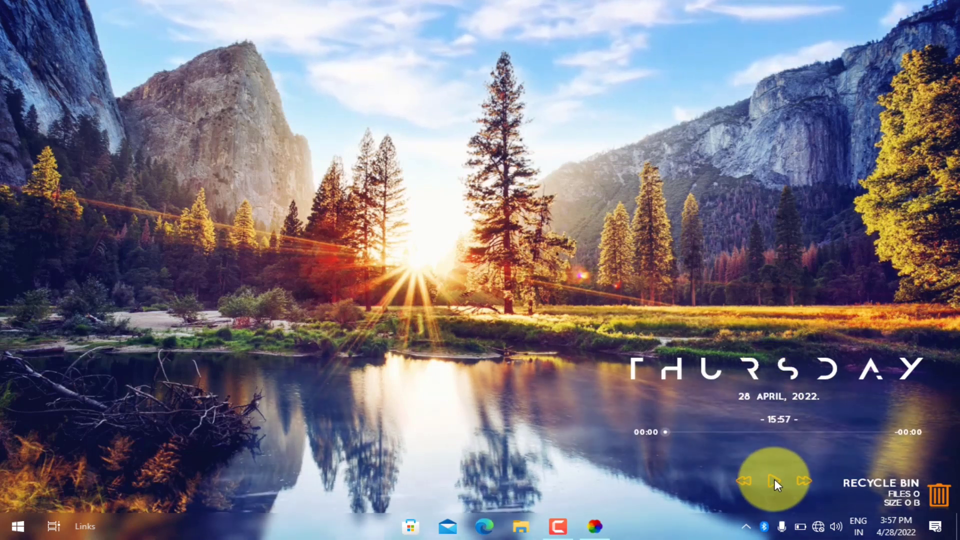
# - Test the recycle bin widget's empty and open actions, dismissing the deletion confirmation and closing the Recycle Bin folder
pyautogui.click(934, 497)
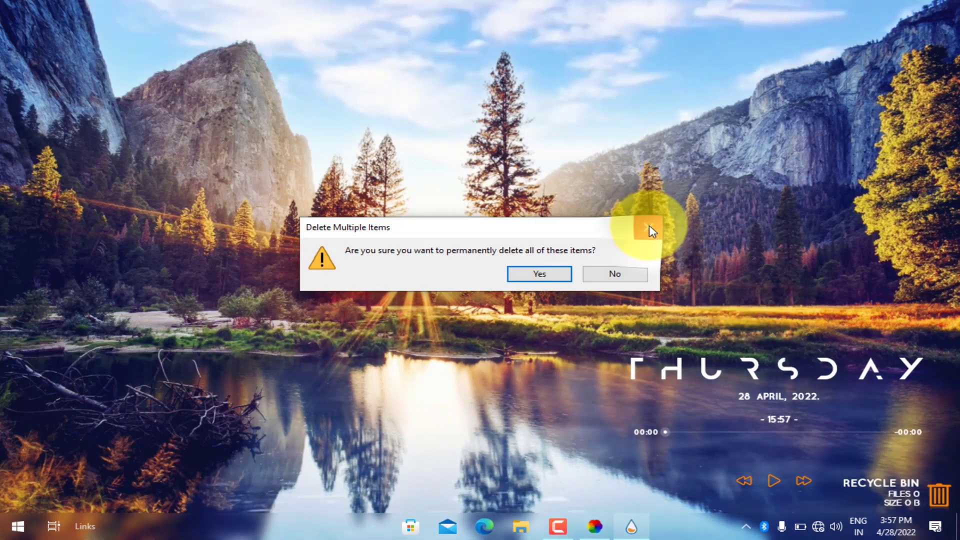
pyautogui.click(649, 226)
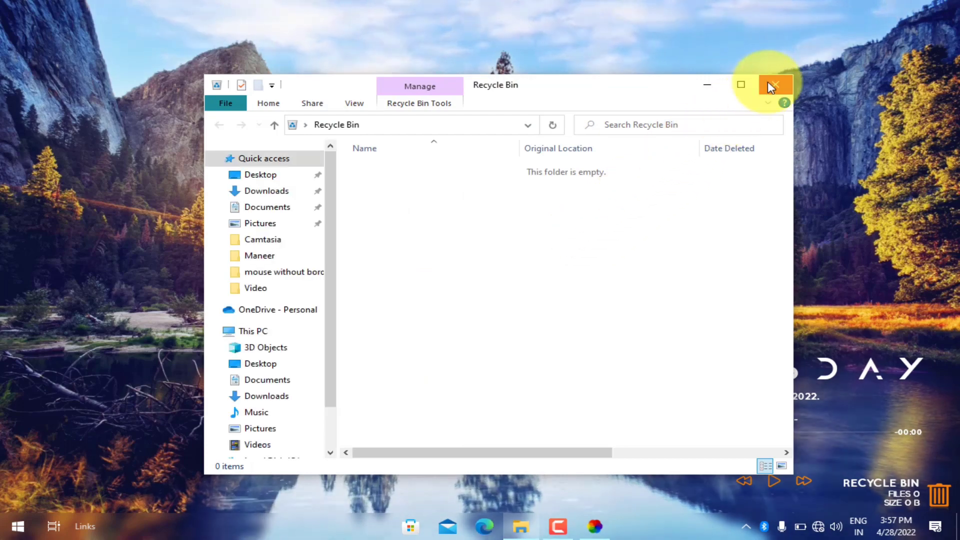
pyautogui.click(768, 82)
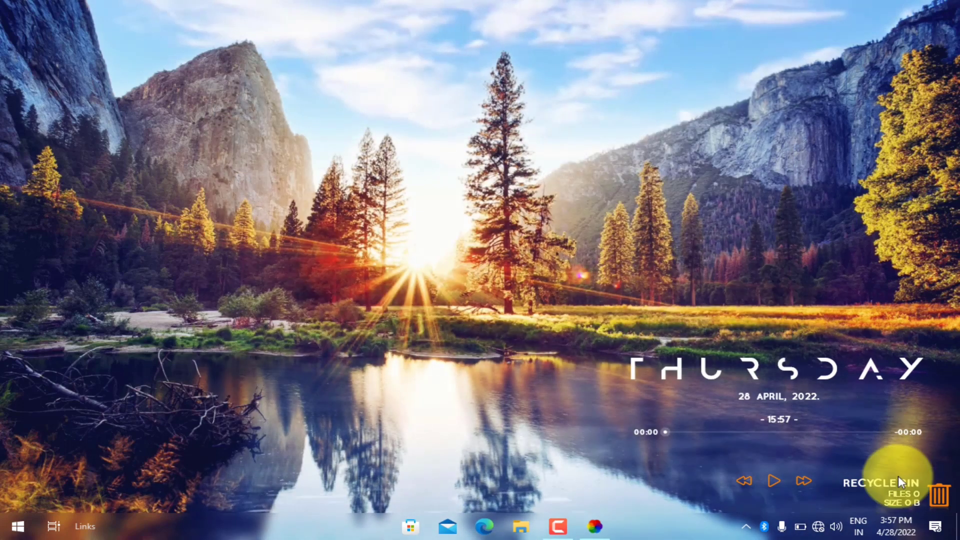
# - Unload the Mond Recycle Bin skin from the desktop and refresh the desktop
pyautogui.rightClick(901, 490)
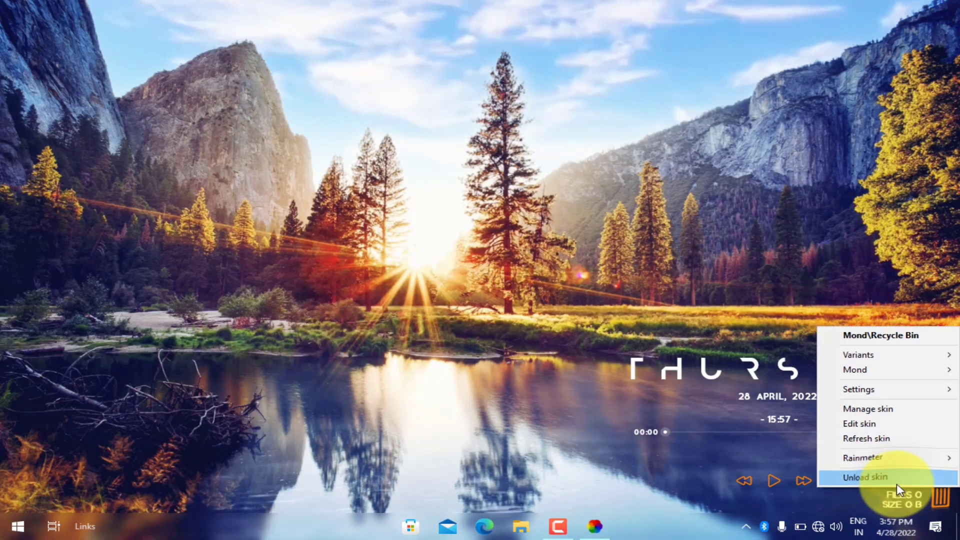
pyautogui.click(885, 476)
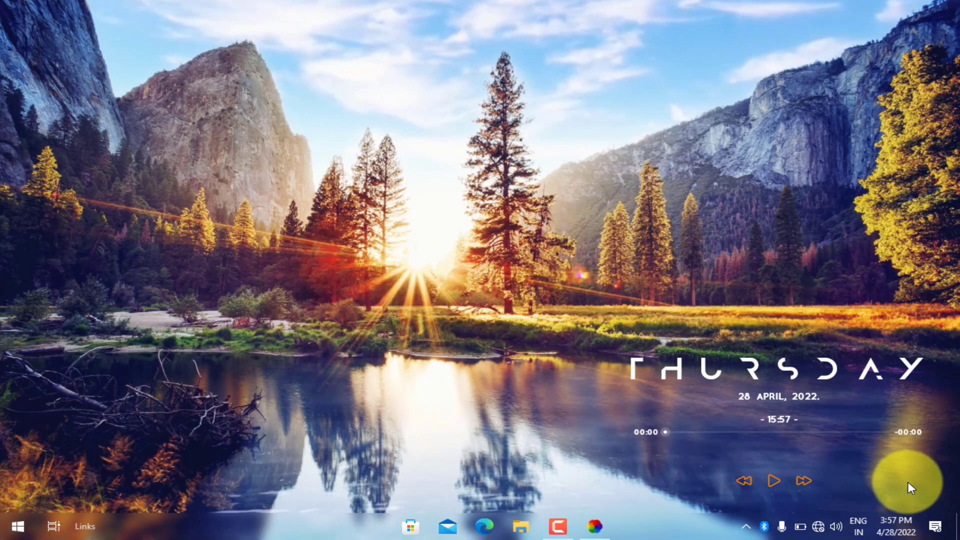
pyautogui.rightClick(665, 179)
pyautogui.click(692, 215)
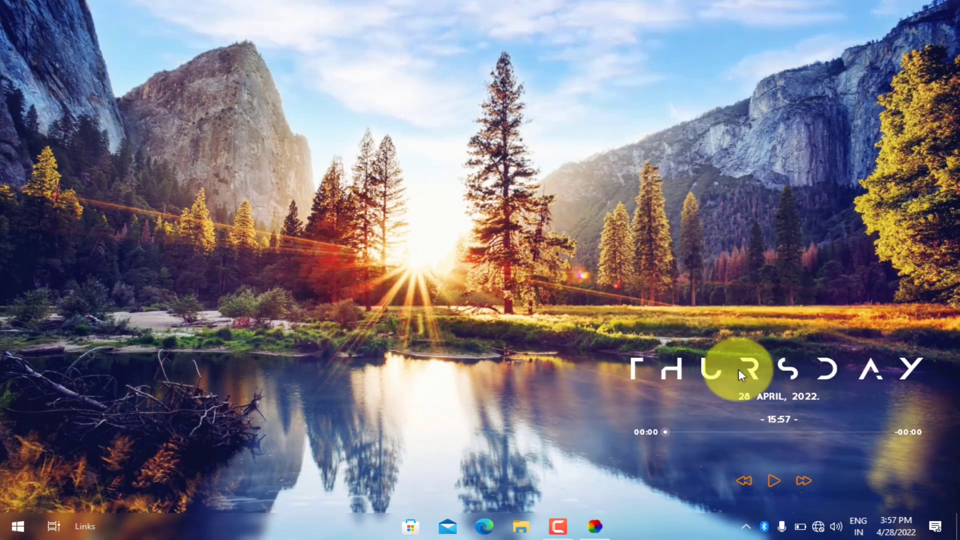